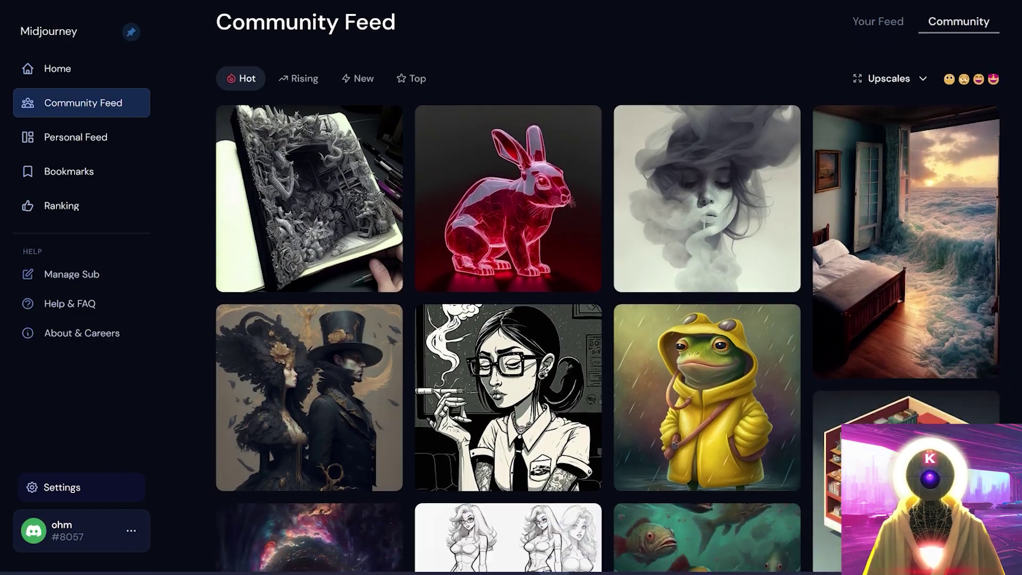
# - Browse the Midjourney welcome feed and read the mountain-face image's prompt
pyautogui.scroll(-4, 609, 309)
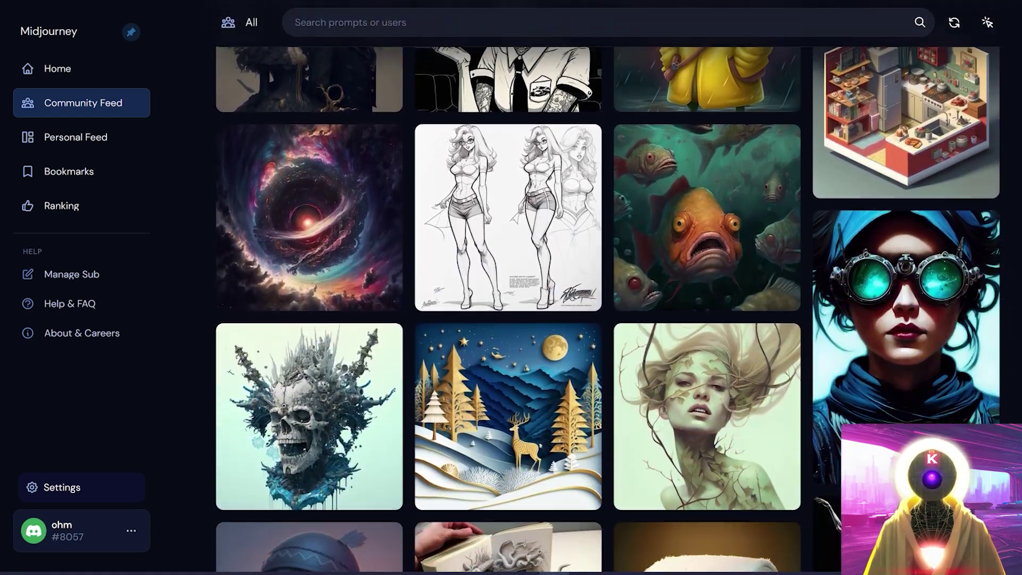
pyautogui.scroll(-3, 609, 309)
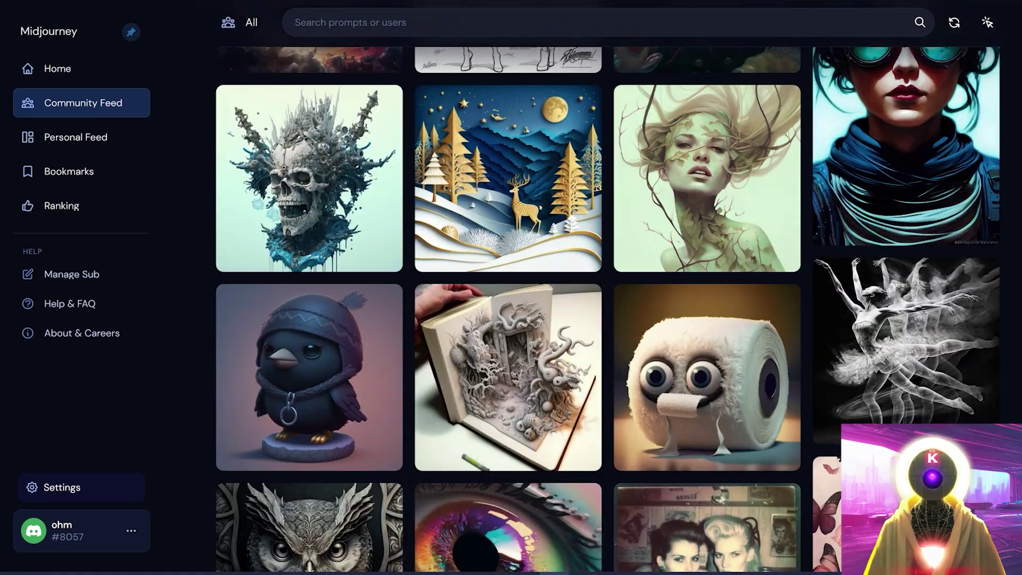
pyautogui.scroll(-2, 608, 309)
pyautogui.scroll(-8, 608, 308)
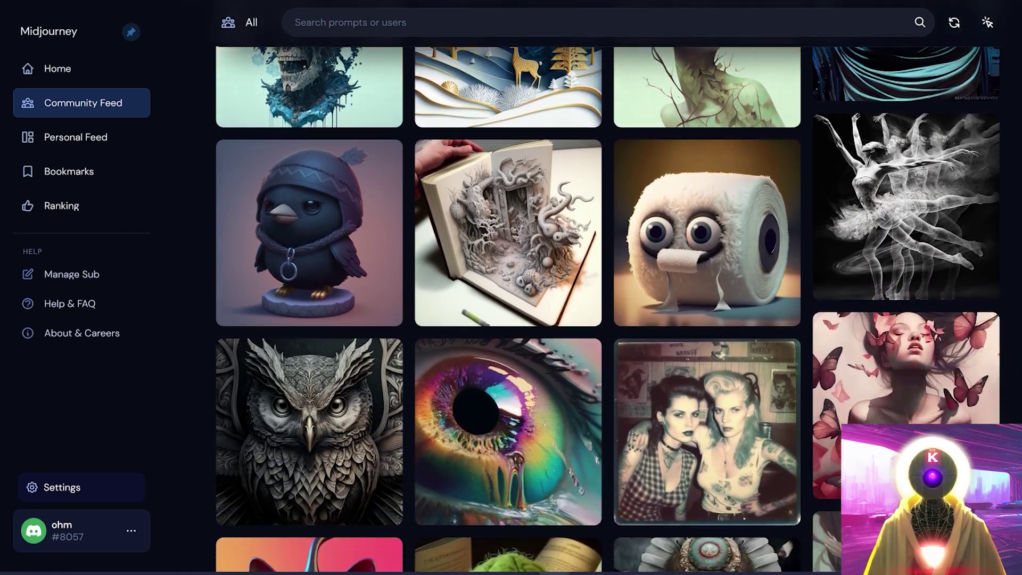
pyautogui.scroll(-2, 608, 309)
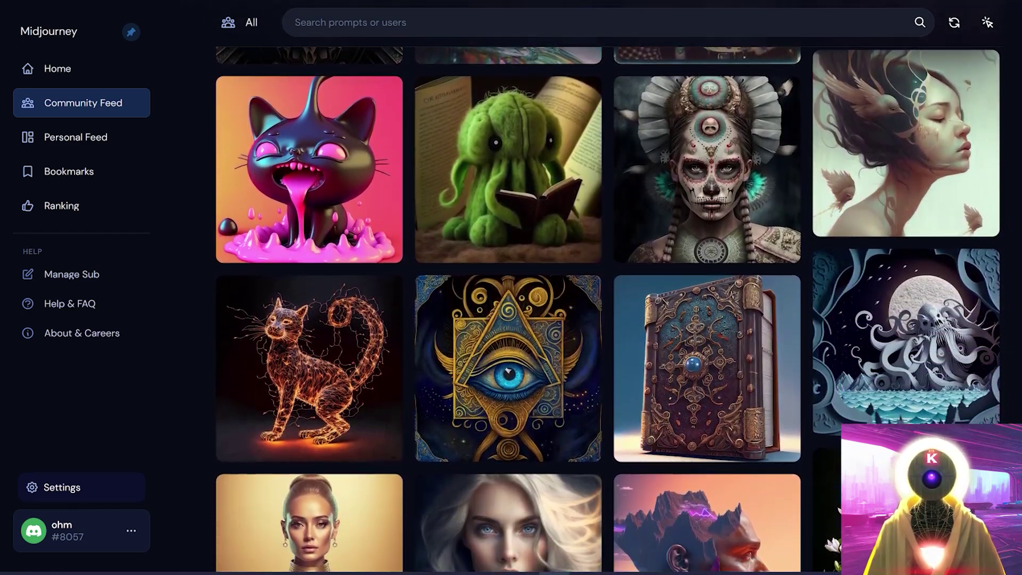
pyautogui.scroll(-2, 608, 308)
pyautogui.click(707, 456)
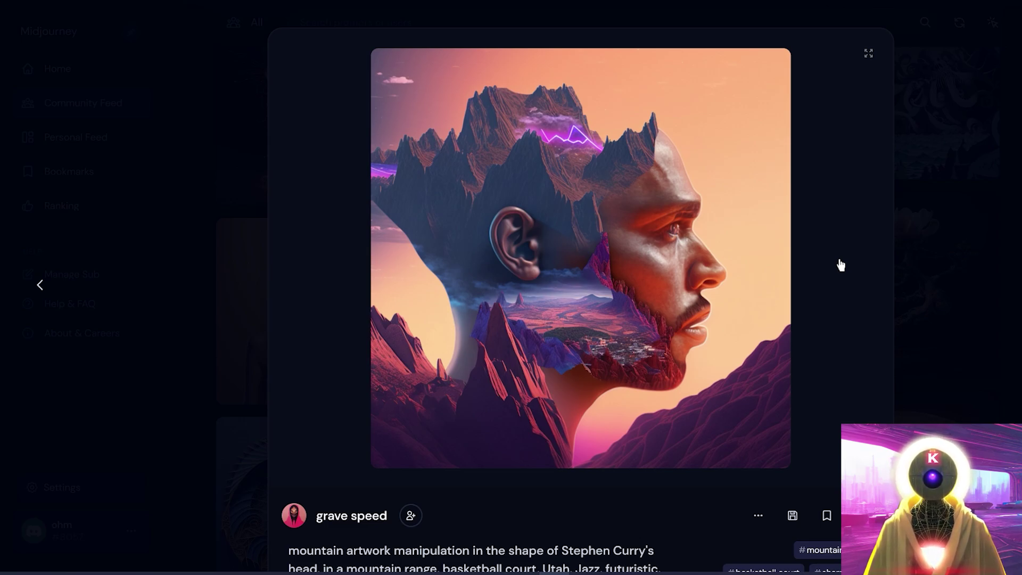
pyautogui.press('Escape')
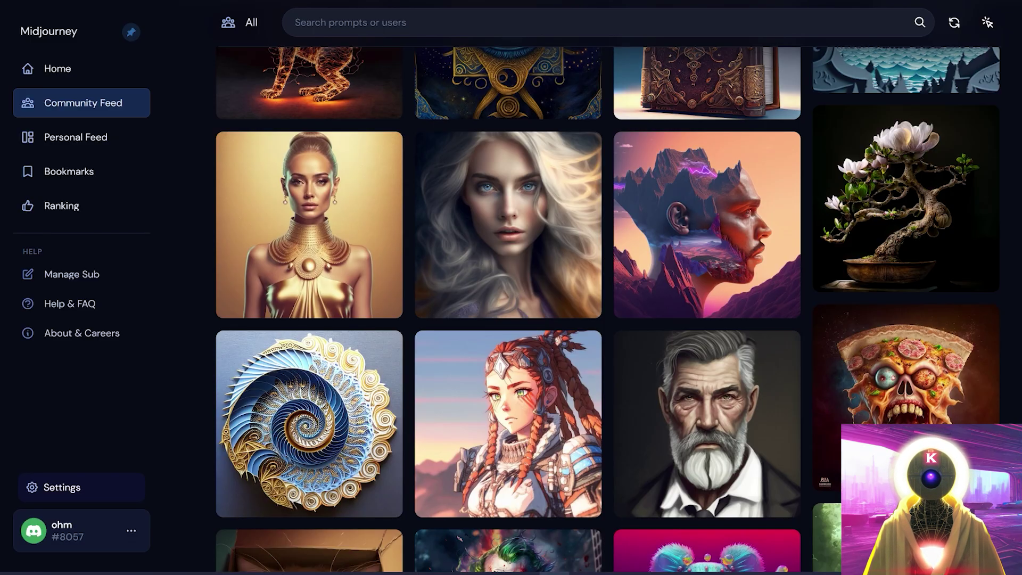
pyautogui.scroll(-8, 607, 309)
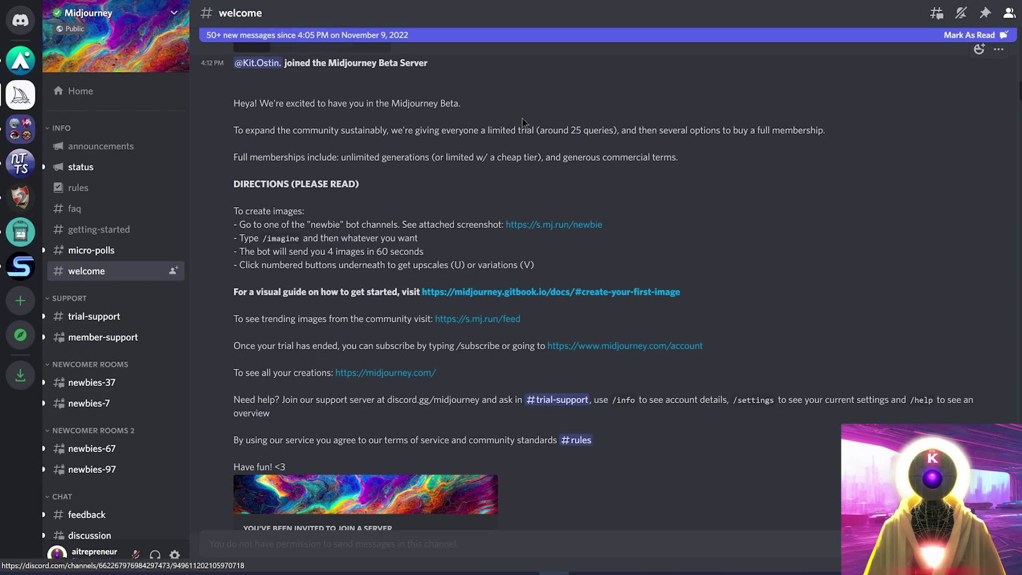
# - Open the newbies-37 channel on the Midjourney server
pyautogui.moveTo(94, 390)
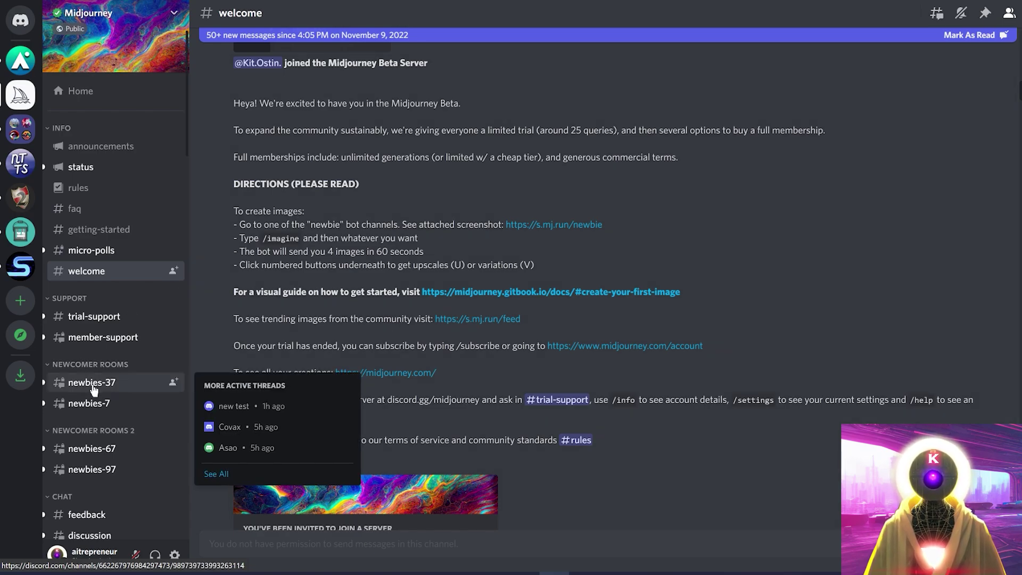
pyautogui.click(93, 390)
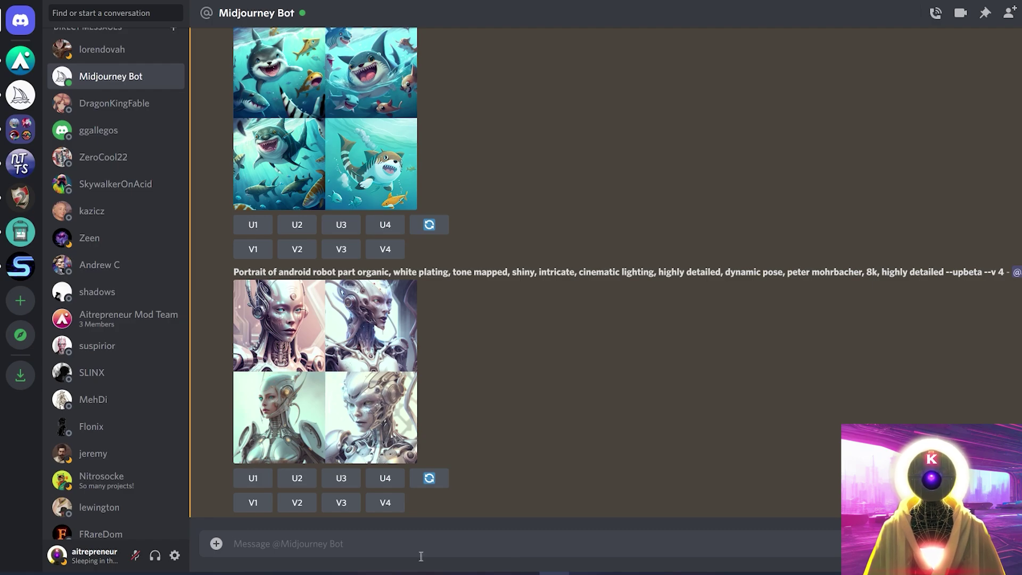
# - Send /settings to Midjourney Bot and pick MJ version 4, giving suffix --upbeta --v 4
pyautogui.write('/settings')
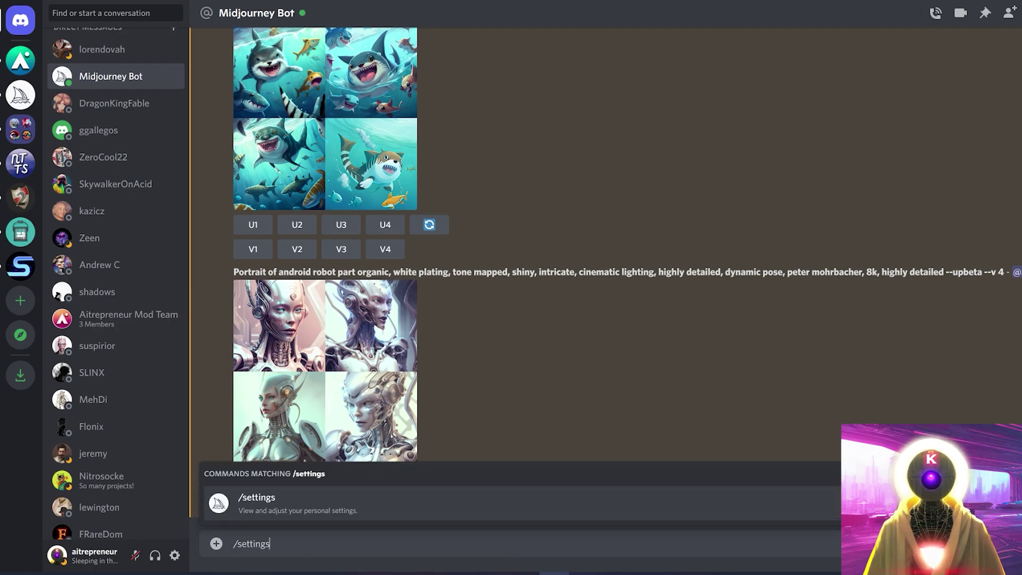
pyautogui.press('Return')
pyautogui.press('Return')
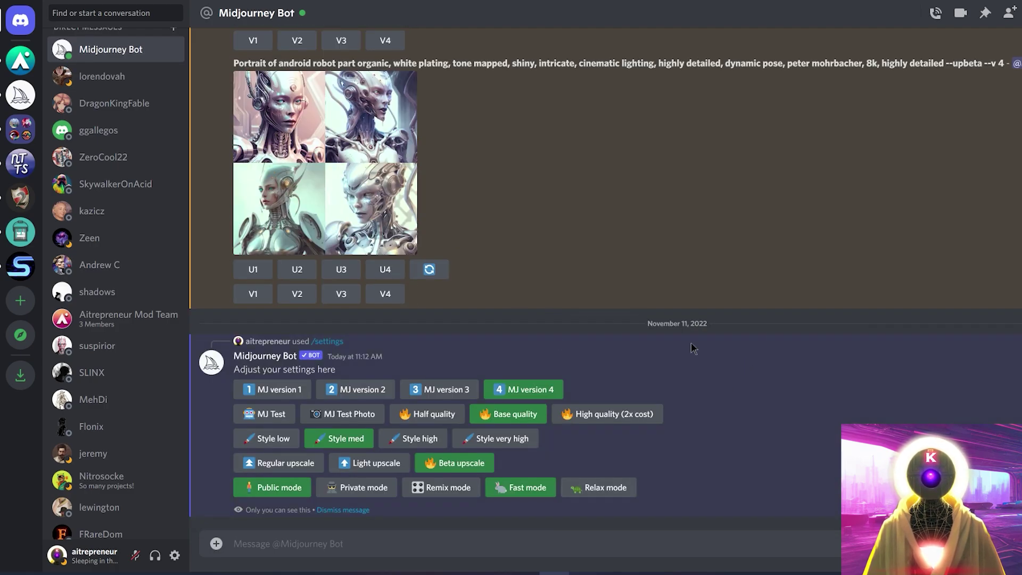
pyautogui.click(524, 387)
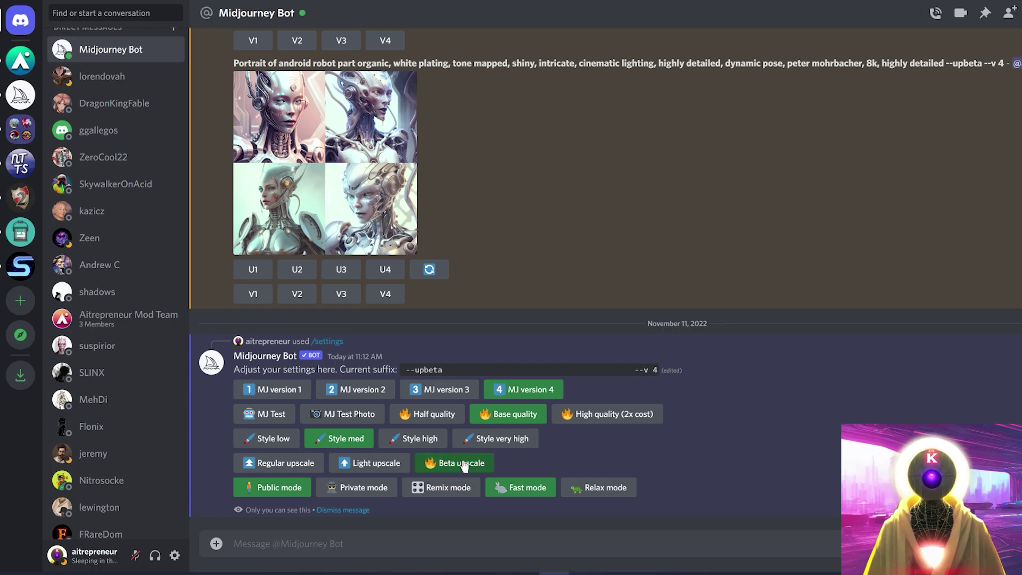
pyautogui.click(387, 546)
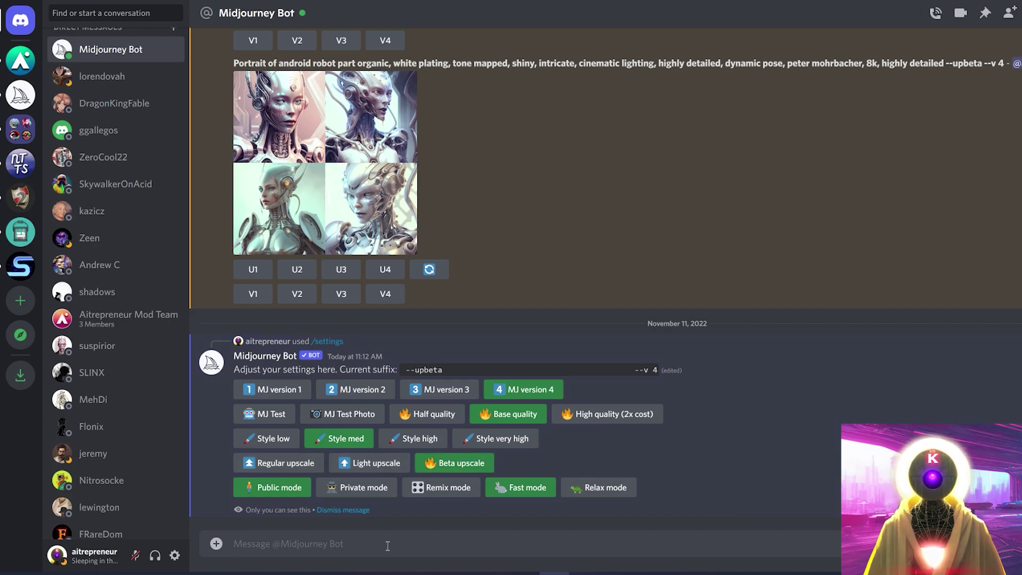
# - Submit an /imagine prompt for 'realistic vanilla-carved mini pig in the soup bubble in the sky'
pyautogui.write('/')
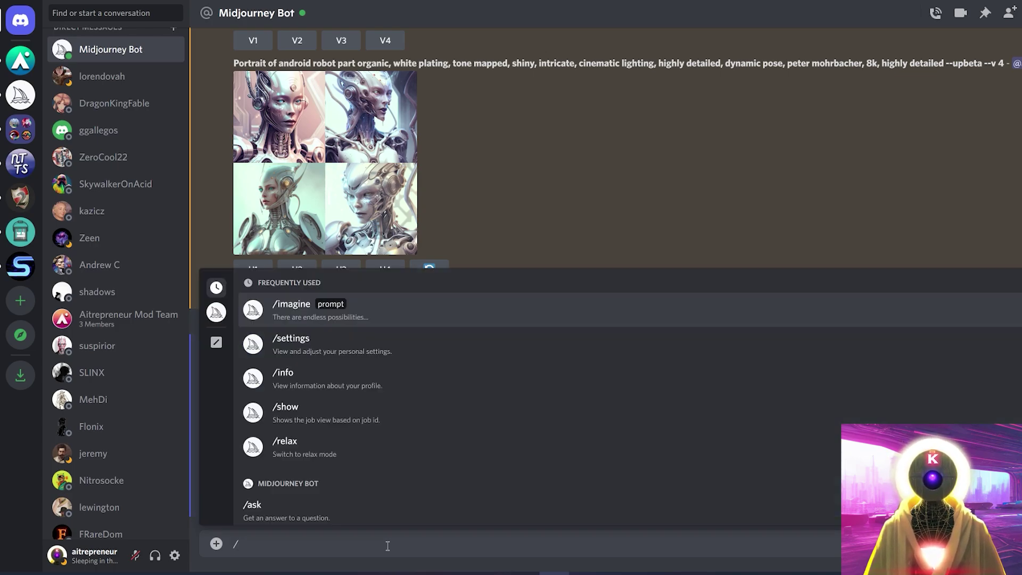
pyautogui.press('Return')
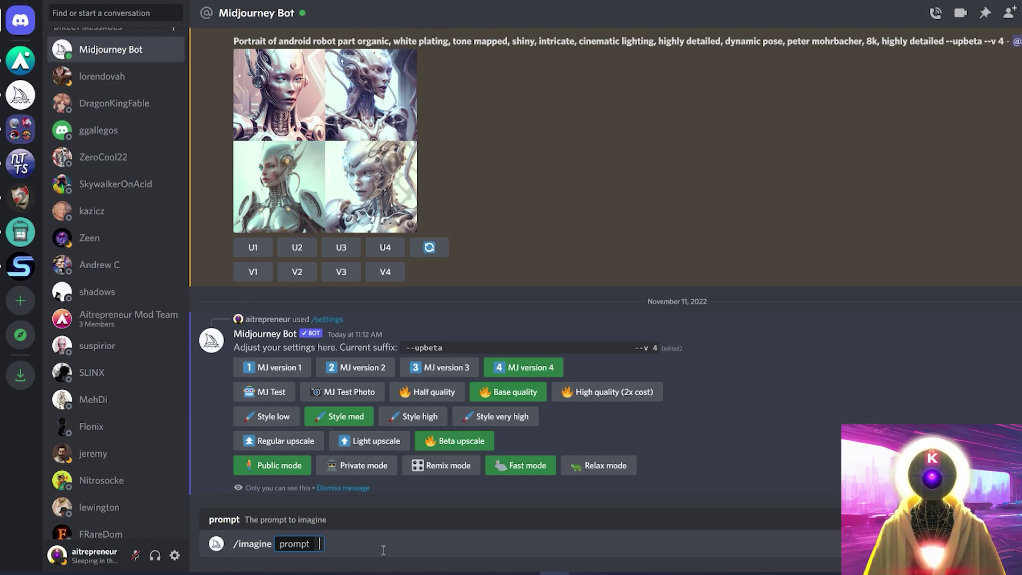
pyautogui.write('realistic vanilla-carved mini pig in the soup bubble in the sky')
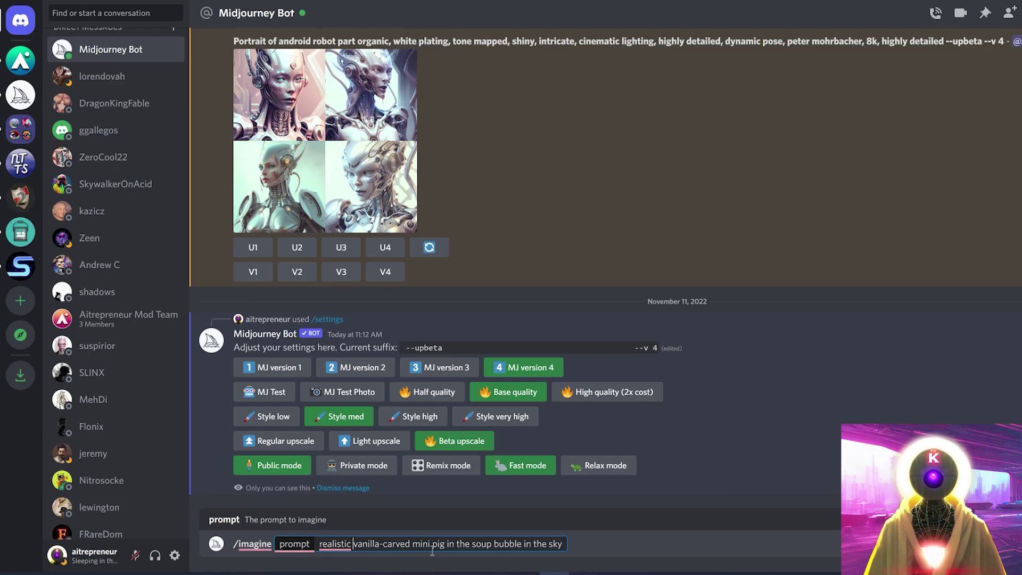
pyautogui.click(577, 548)
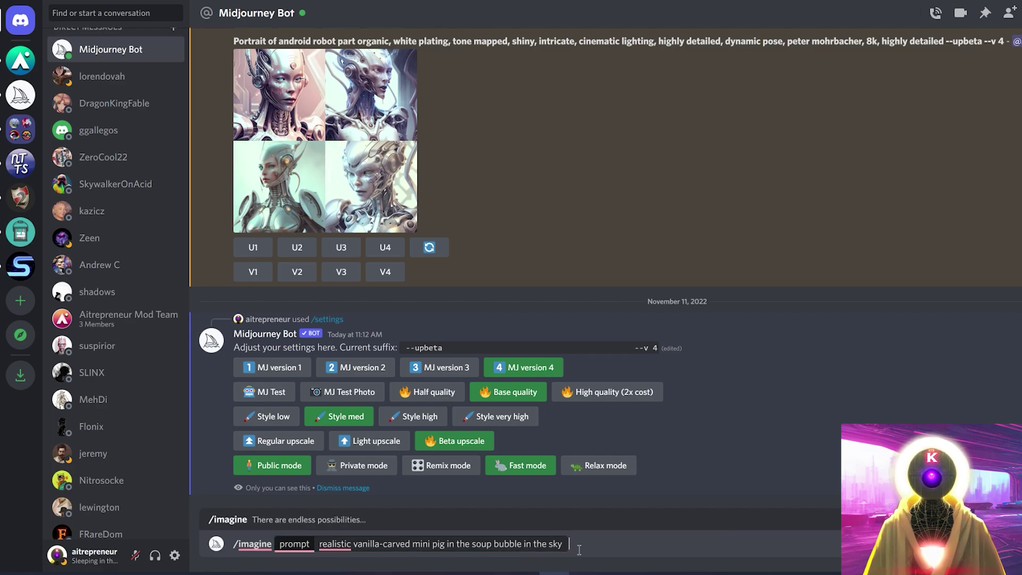
pyautogui.press('Return')
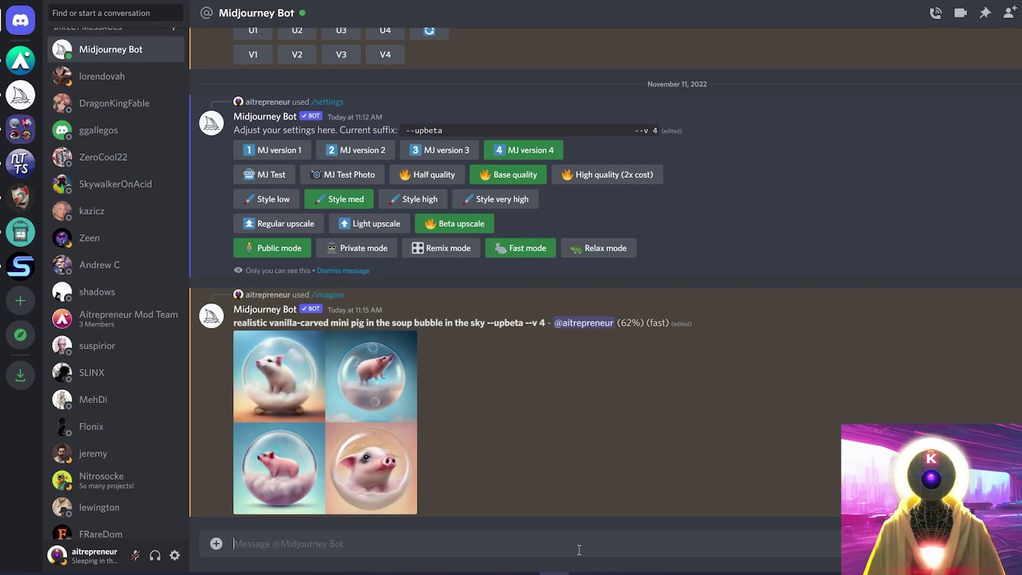
# - Preview the pig grid, then request V4 variations of the fourth pig image
pyautogui.click(326, 373)
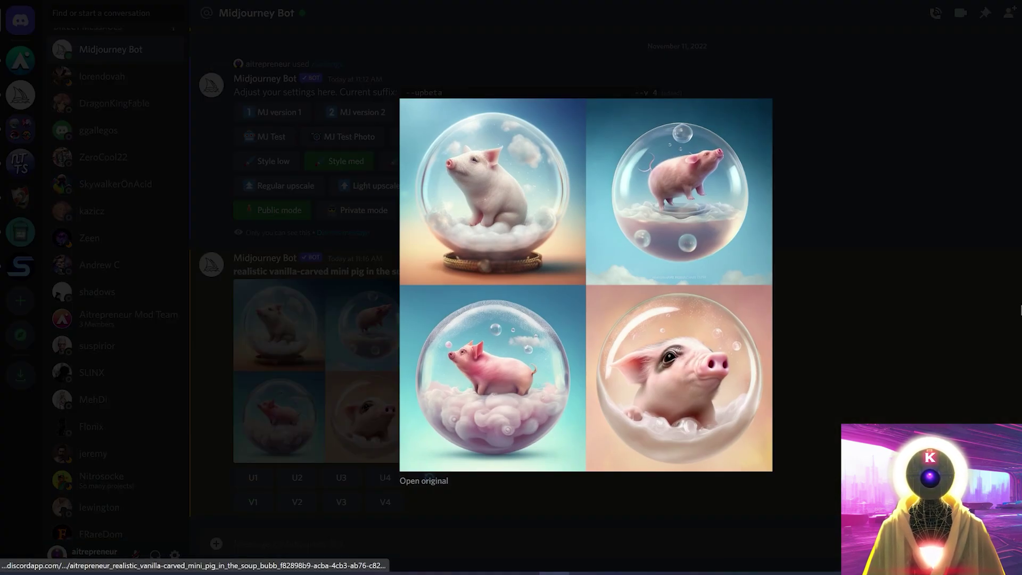
pyautogui.click(971, 304)
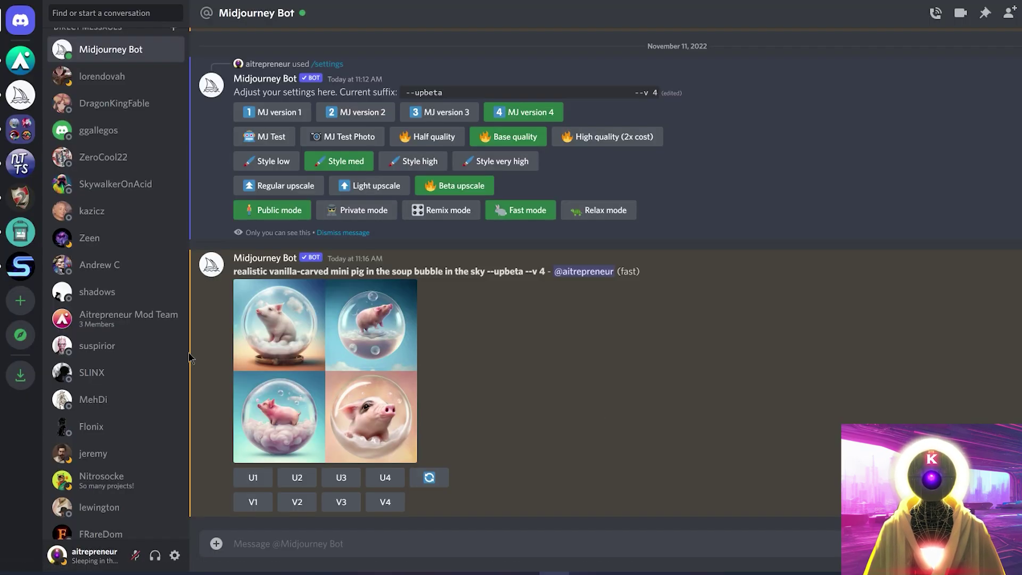
pyautogui.click(390, 506)
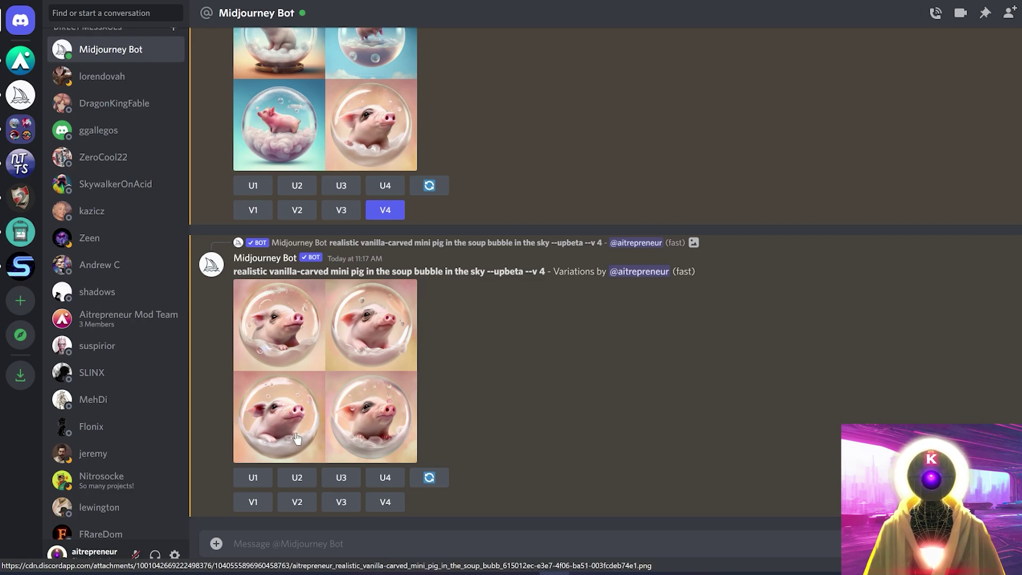
# - Upscale the third pig variation with U3 and inspect the enlarged result
pyautogui.click(342, 479)
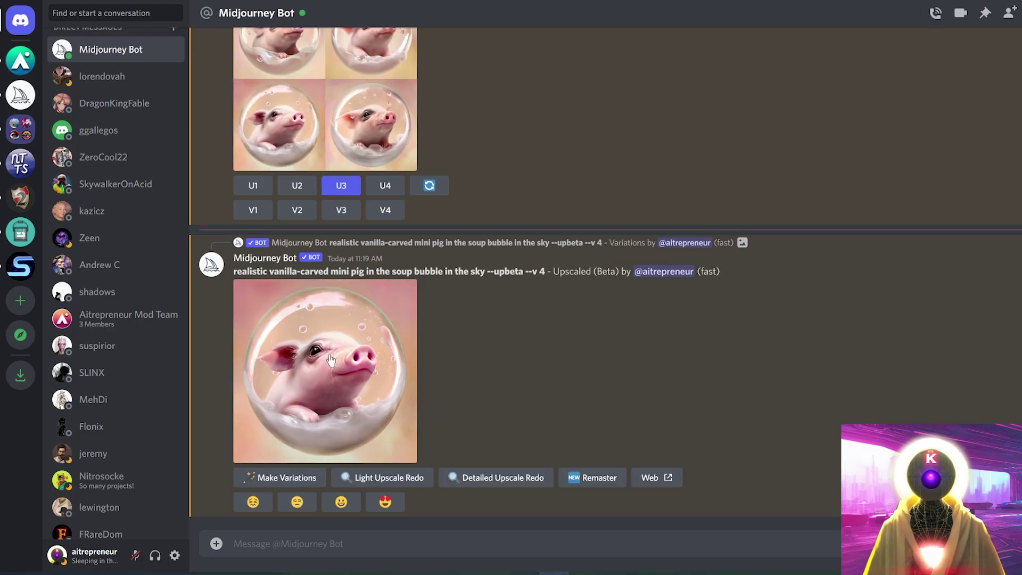
pyautogui.click(332, 360)
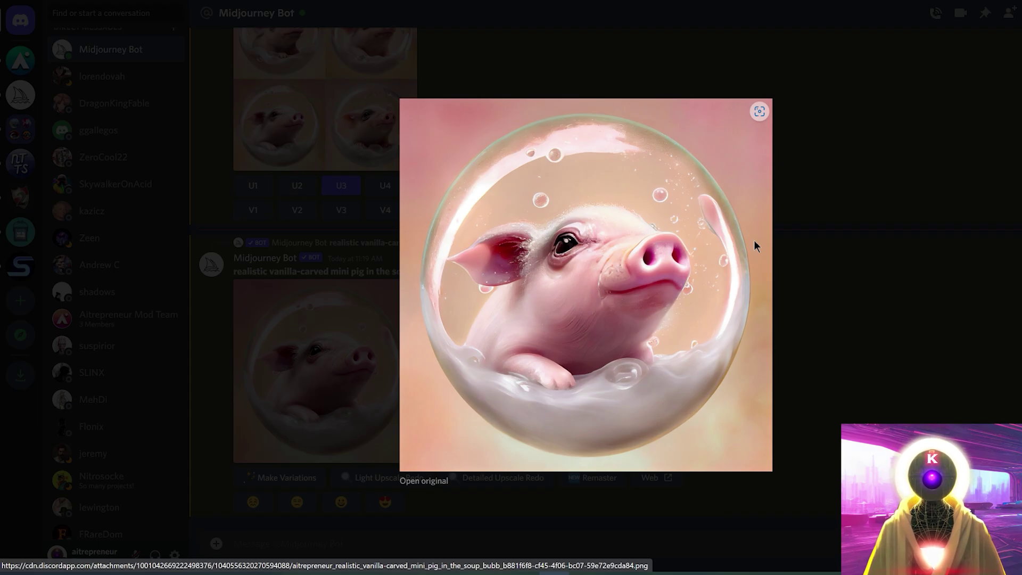
pyautogui.click(877, 335)
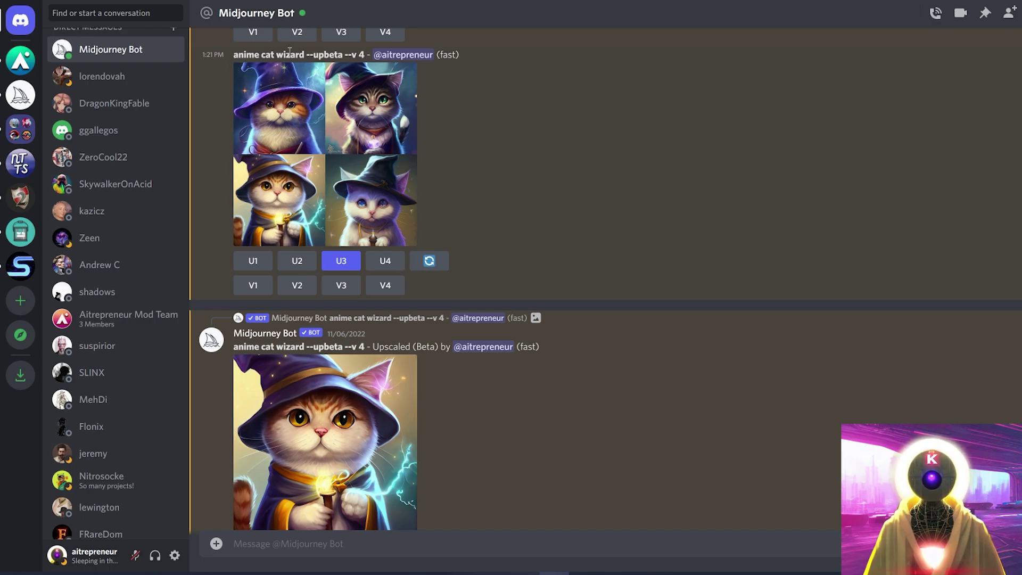
pyautogui.moveTo(304, 56); pyautogui.dragTo(234, 55)
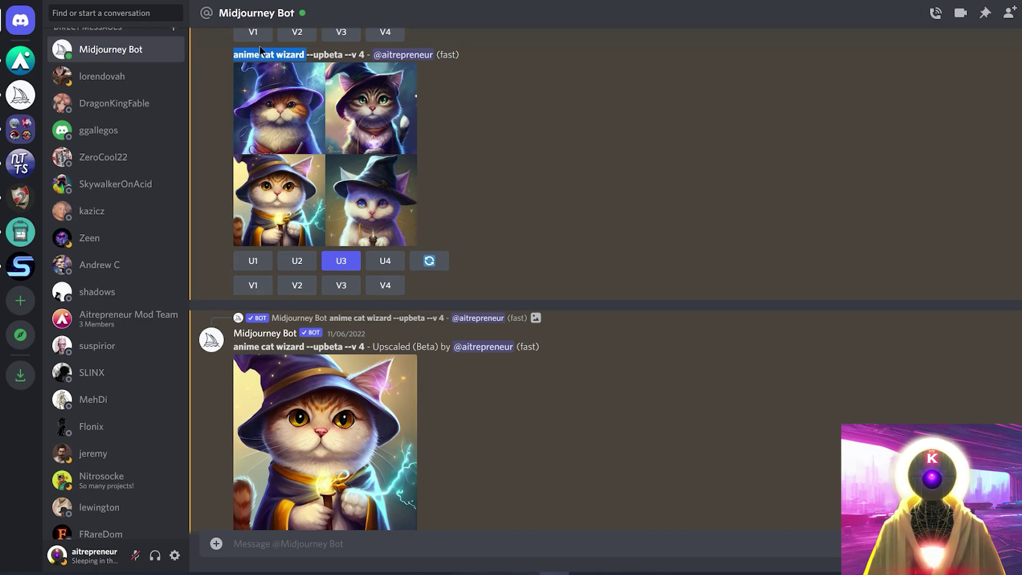
pyautogui.click(607, 156)
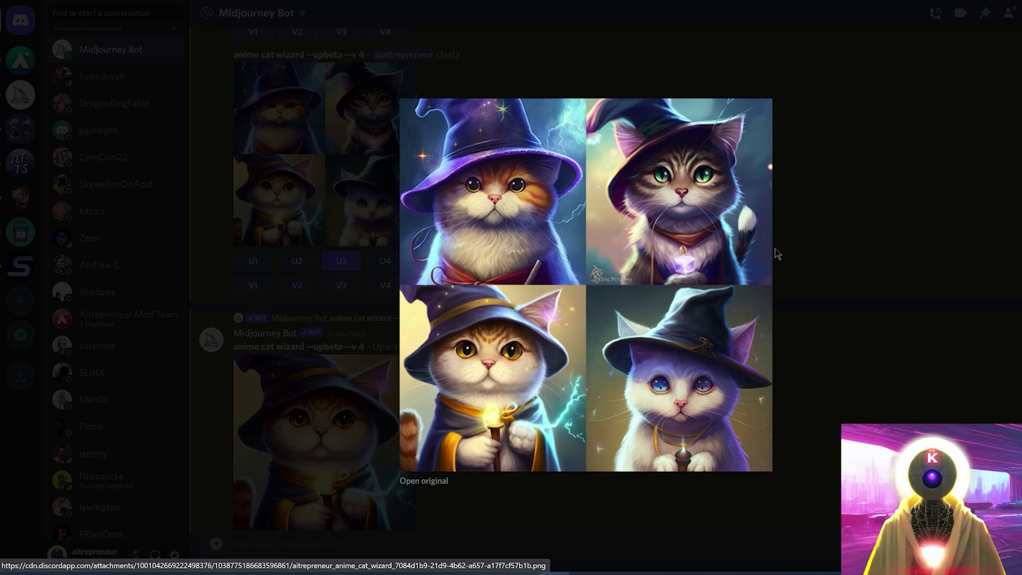
pyautogui.click(816, 251)
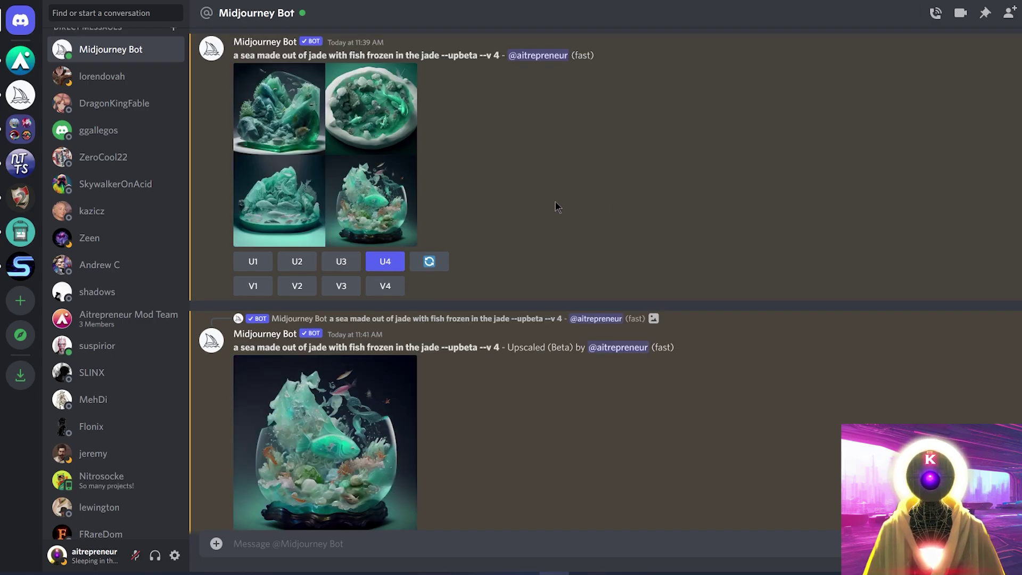
# - Preview the jade-sea grid, close it, and scroll up toward the photo portraits
pyautogui.click(400, 180)
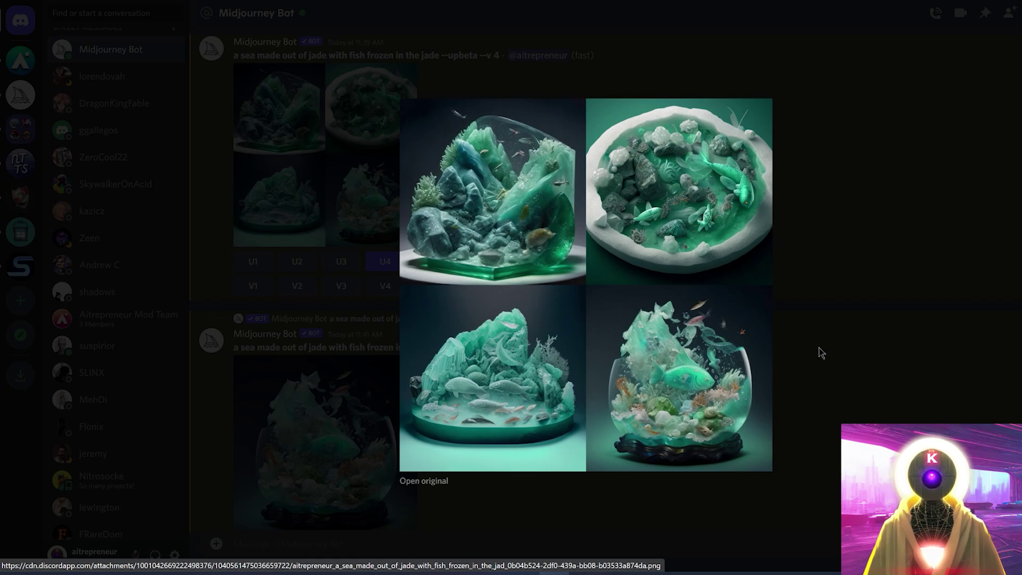
pyautogui.click(821, 352)
pyautogui.scroll(2, 791, 294)
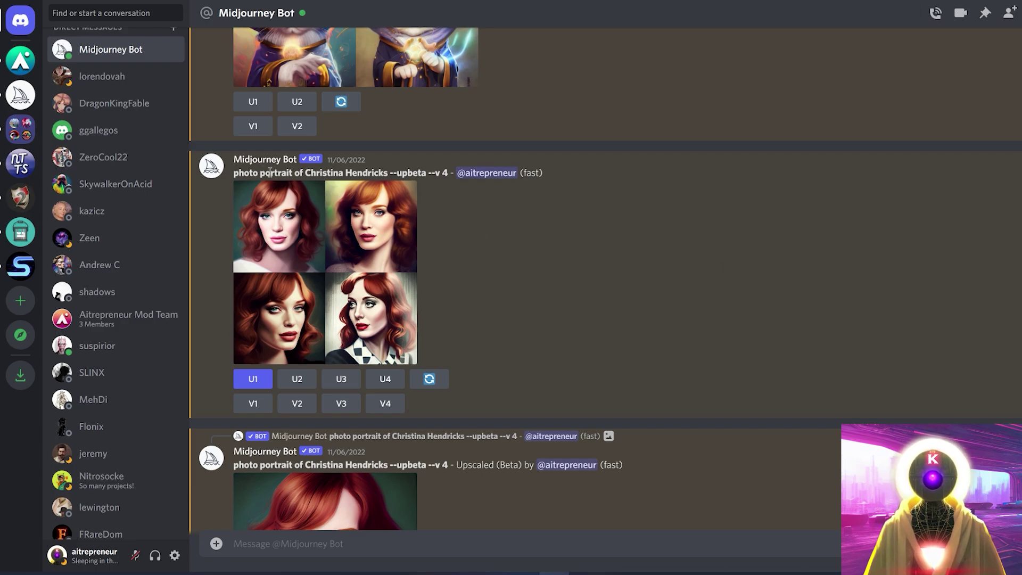
# - Preview the red-haired photo portrait grids and the two remastered portraits
pyautogui.click(343, 253)
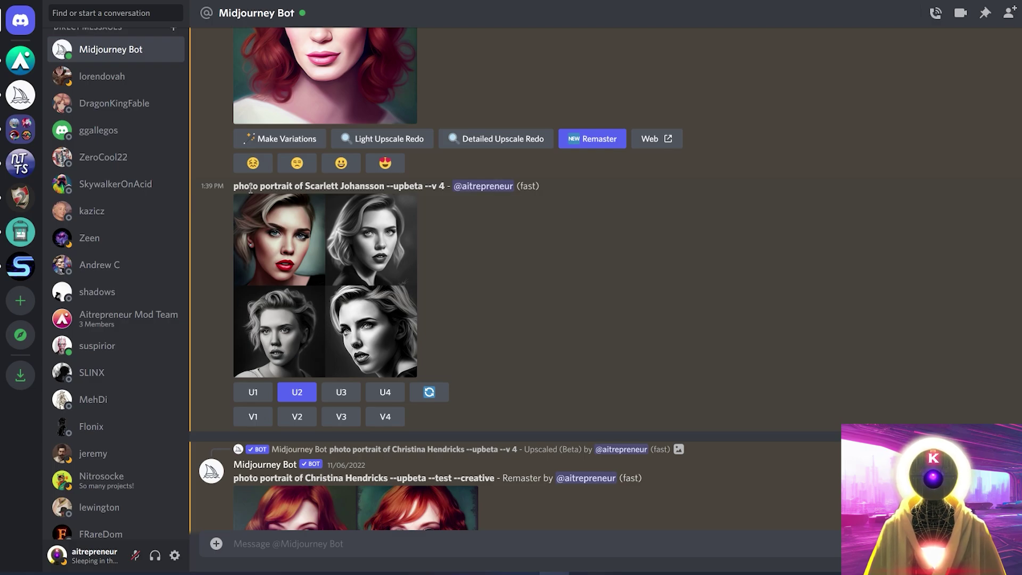
pyautogui.click(410, 246)
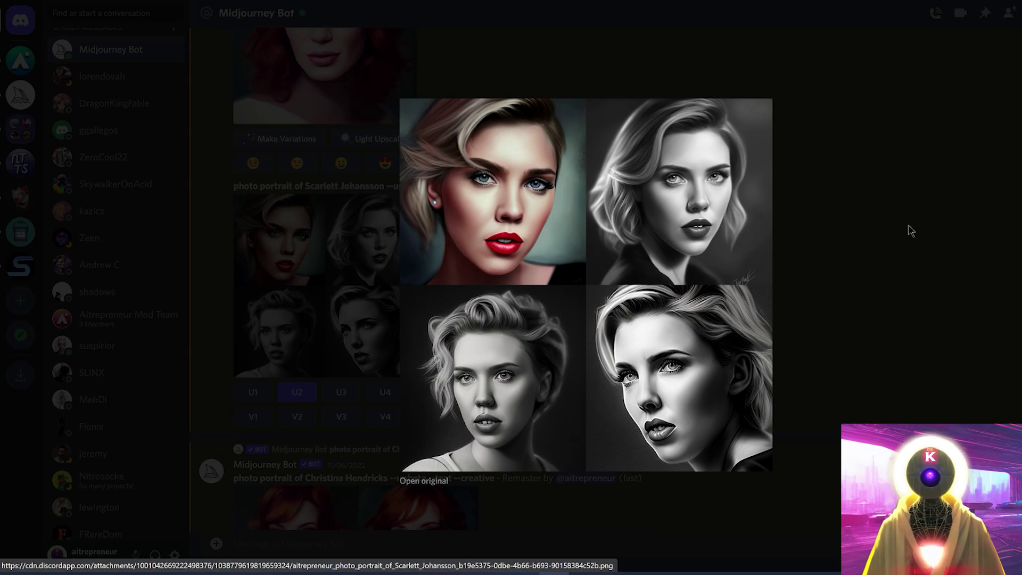
pyautogui.click(910, 230)
pyautogui.scroll(-3, 496, 388)
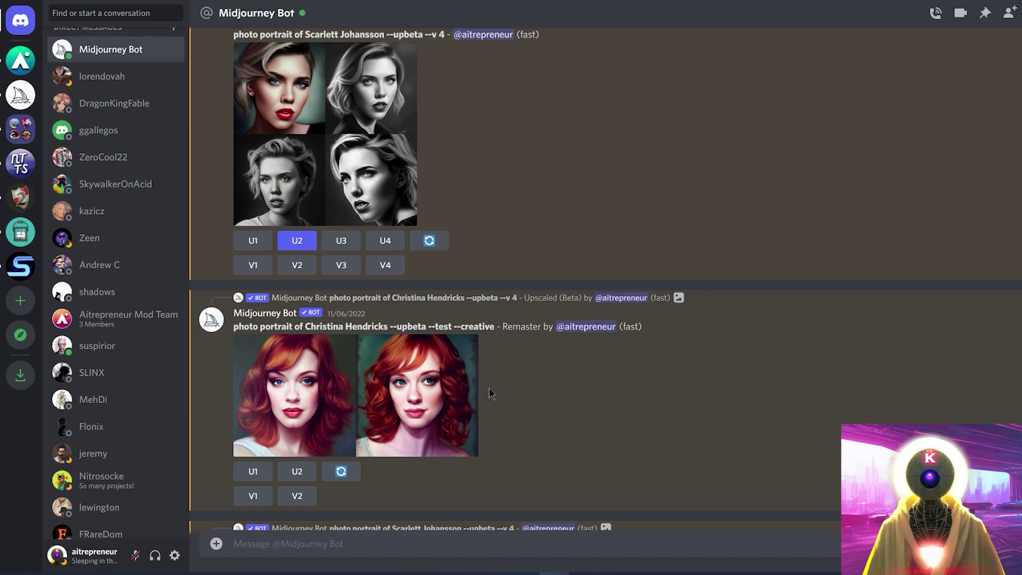
pyautogui.click(450, 396)
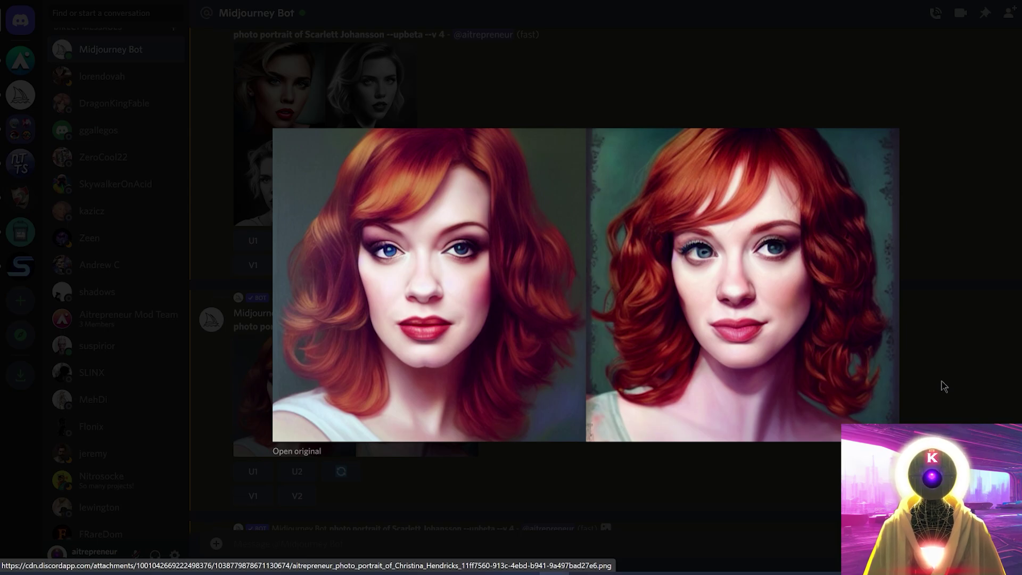
pyautogui.click(944, 386)
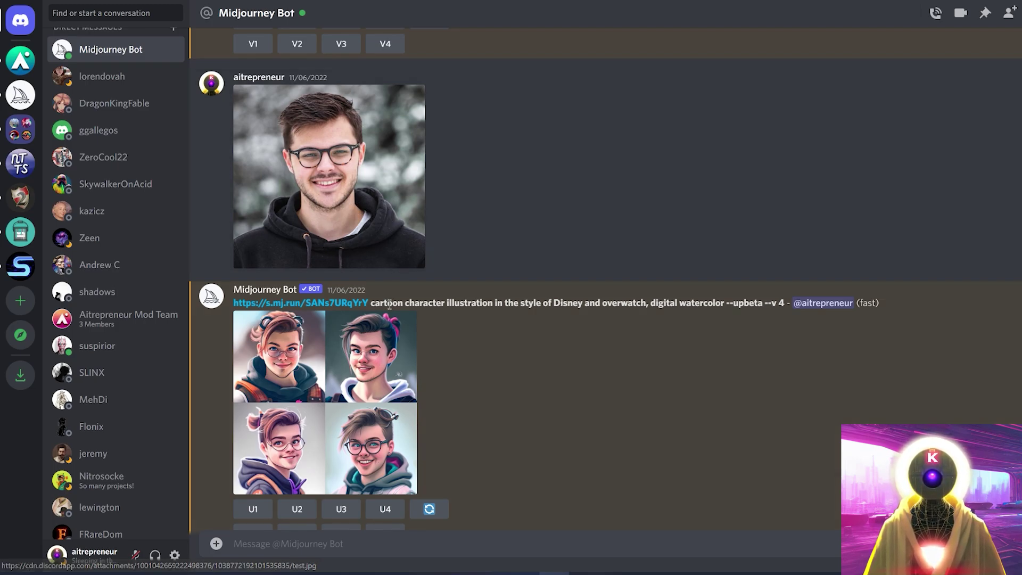
# - Preview the cartoon character grid and scroll down to the uploaded portrait photo
pyautogui.click(394, 352)
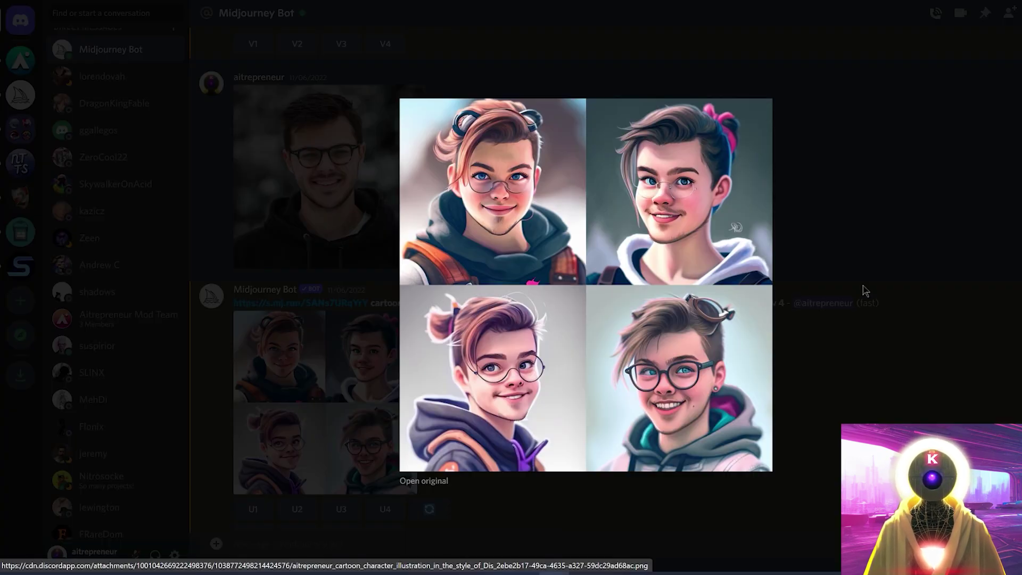
pyautogui.click(865, 290)
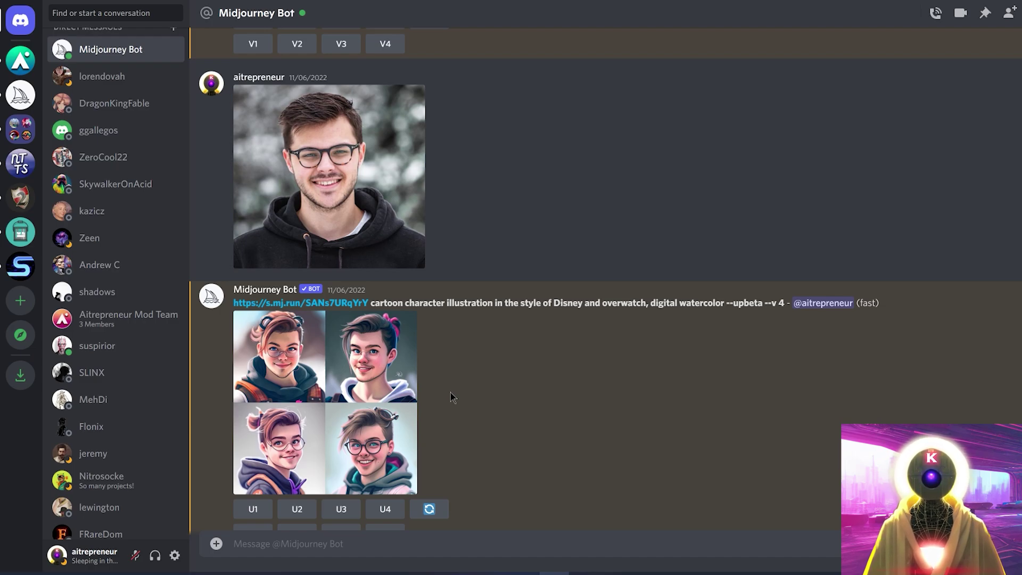
pyautogui.scroll(-1, 450, 392)
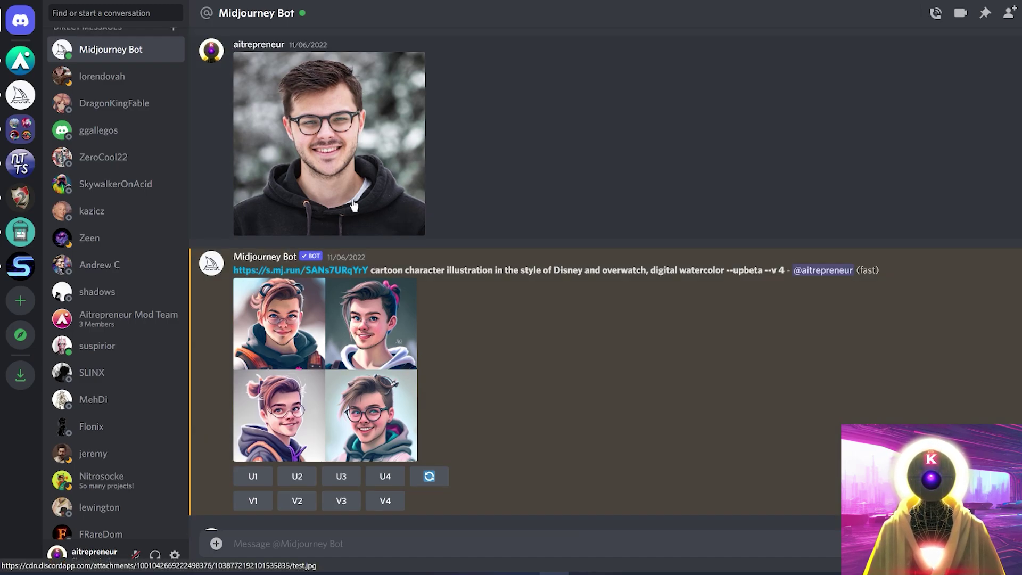
pyautogui.click(217, 544)
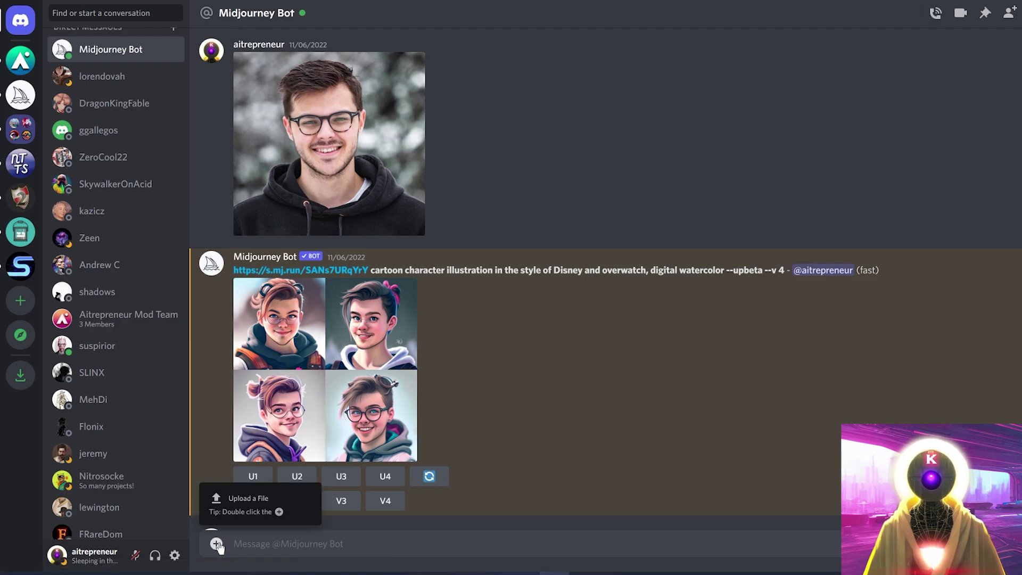
pyautogui.click(256, 512)
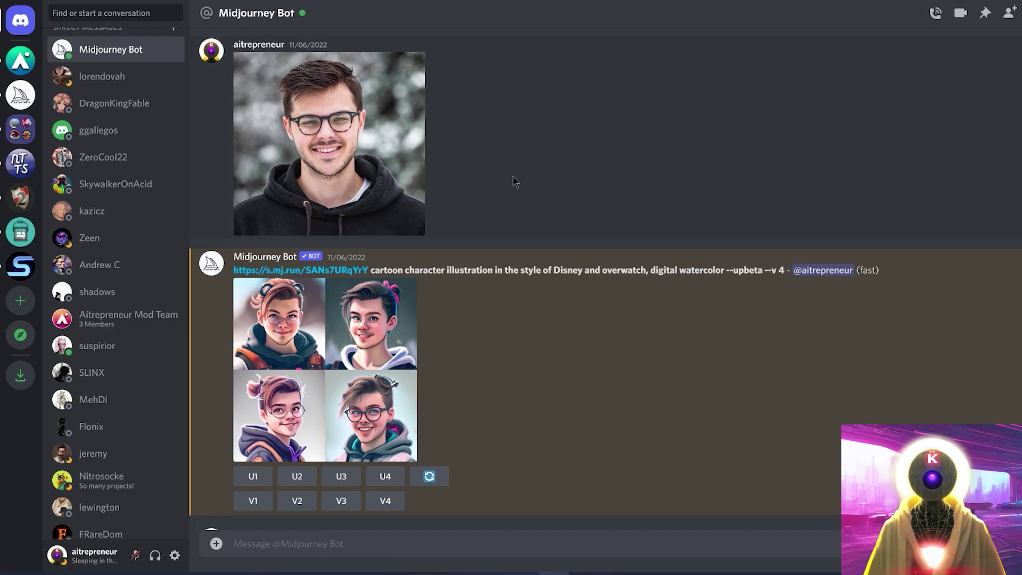
# - Copy the uploaded photo's image link and paste it into a new /imagine prompt
pyautogui.click(357, 151)
pyautogui.rightClick(588, 241)
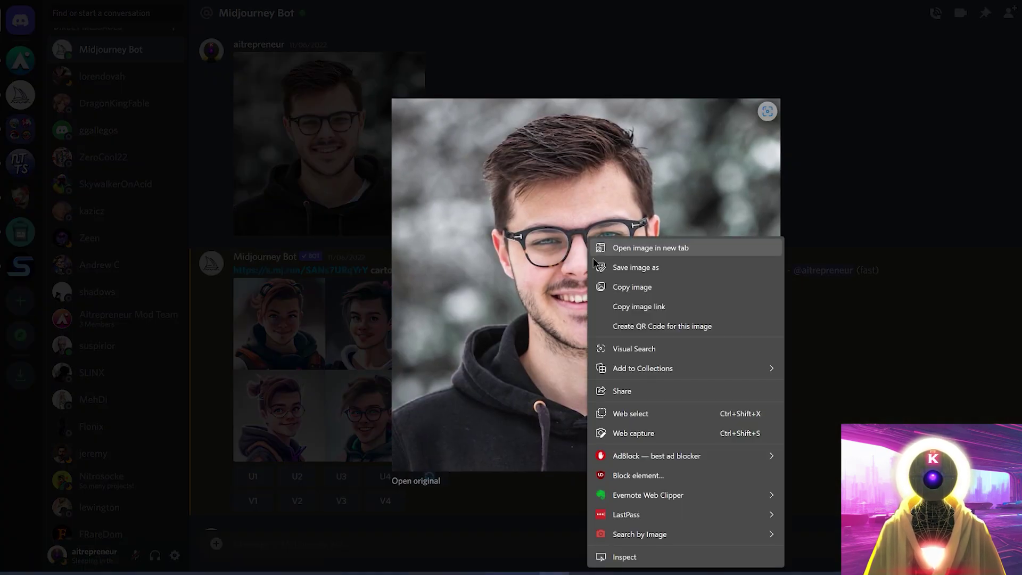
pyautogui.click(617, 308)
pyautogui.click(839, 229)
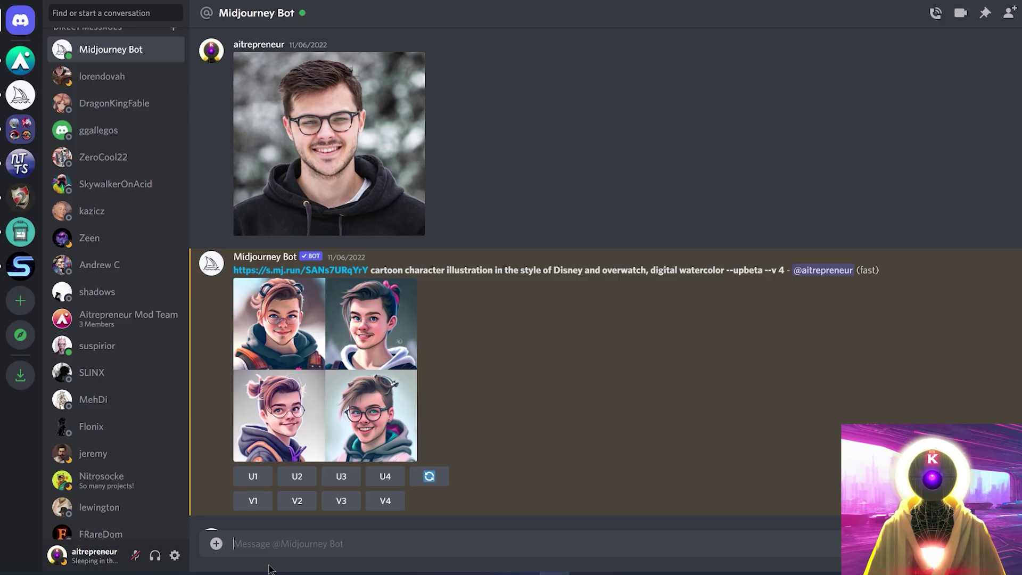
pyautogui.write('/')
pyautogui.press('Return')
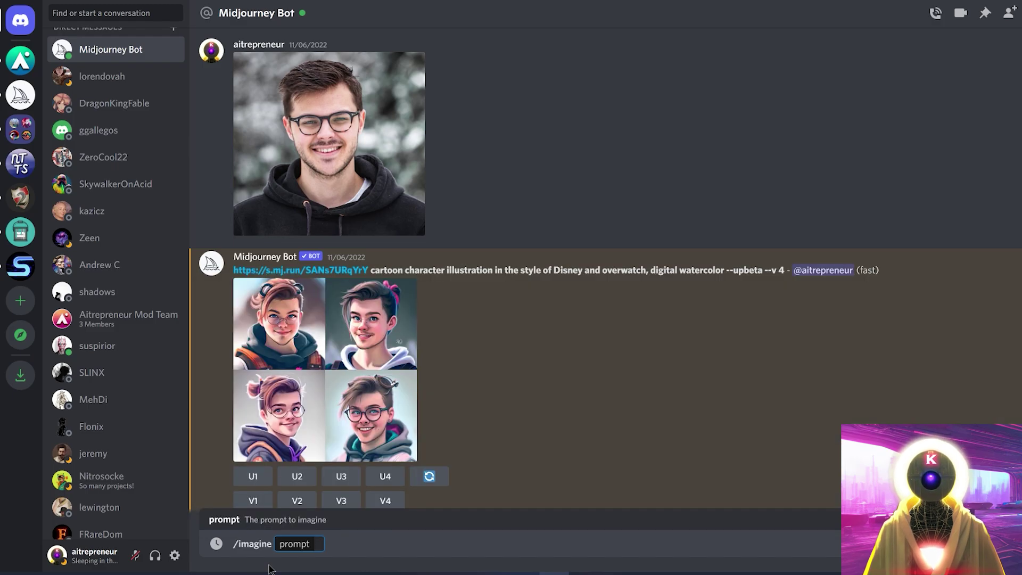
pyautogui.hotkey('ctrl', 'v')
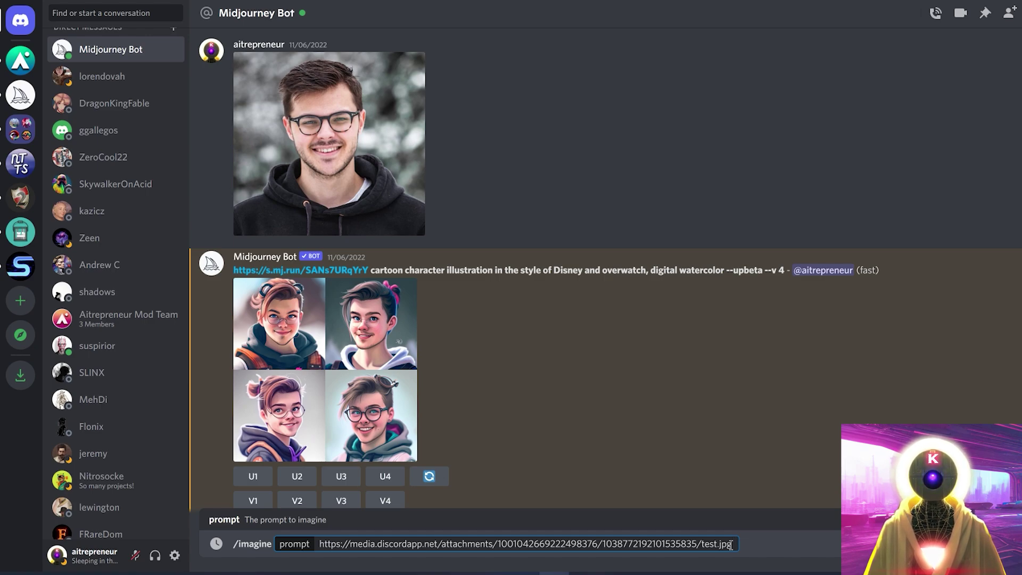
pyautogui.hotkey('ctrl', 'v')
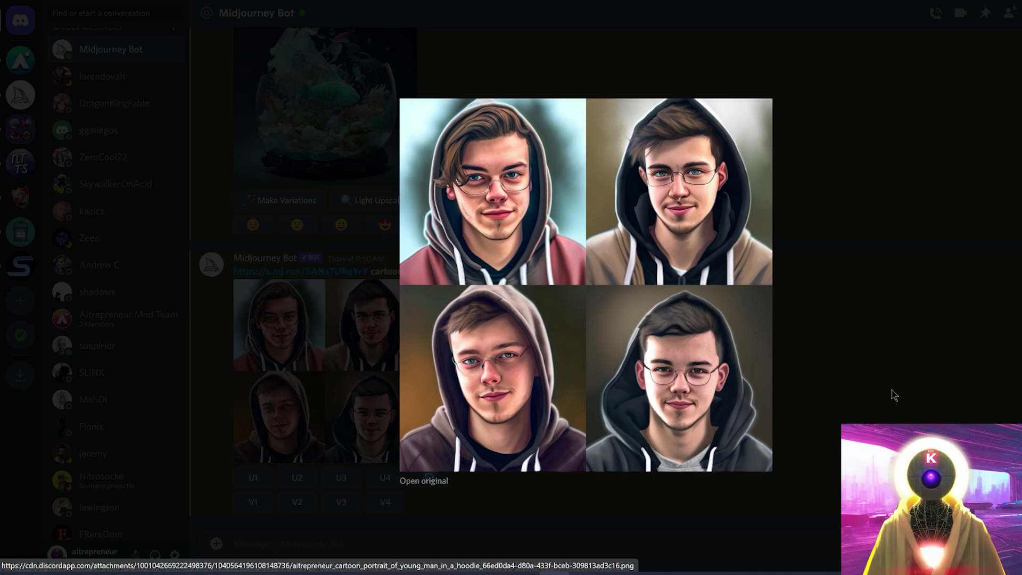
# - Close the enlarged grid of hoodie cartoon portraits
pyautogui.click(756, 390)
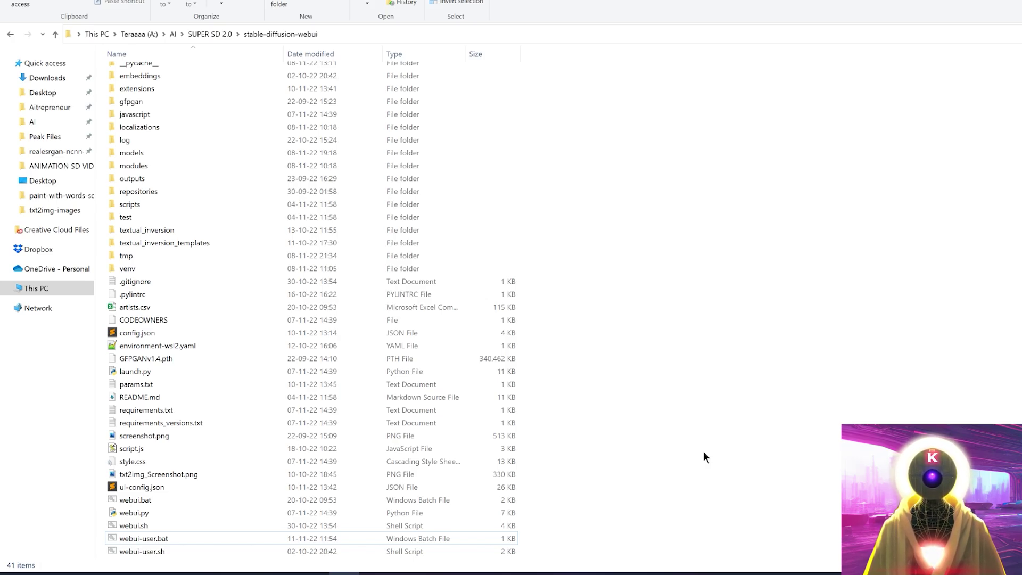
pyautogui.rightClick(154, 541)
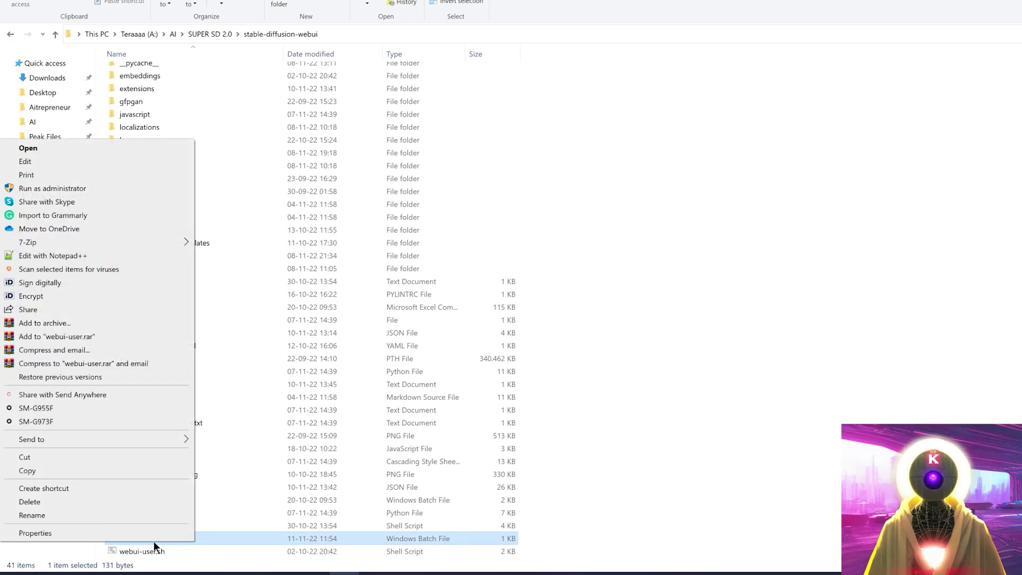
pyautogui.click(91, 256)
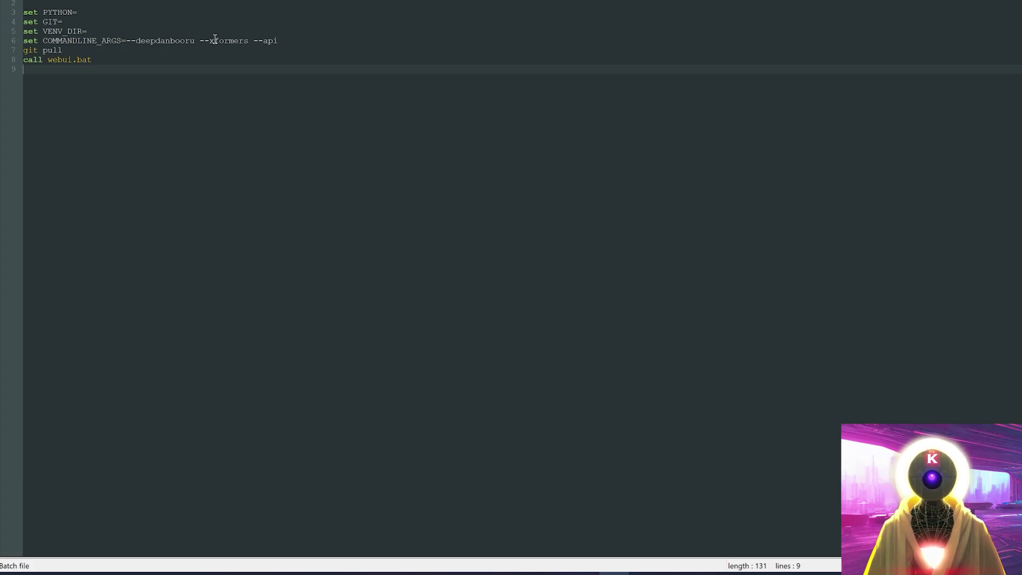
pyautogui.moveTo(253, 40); pyautogui.dragTo(295, 41)
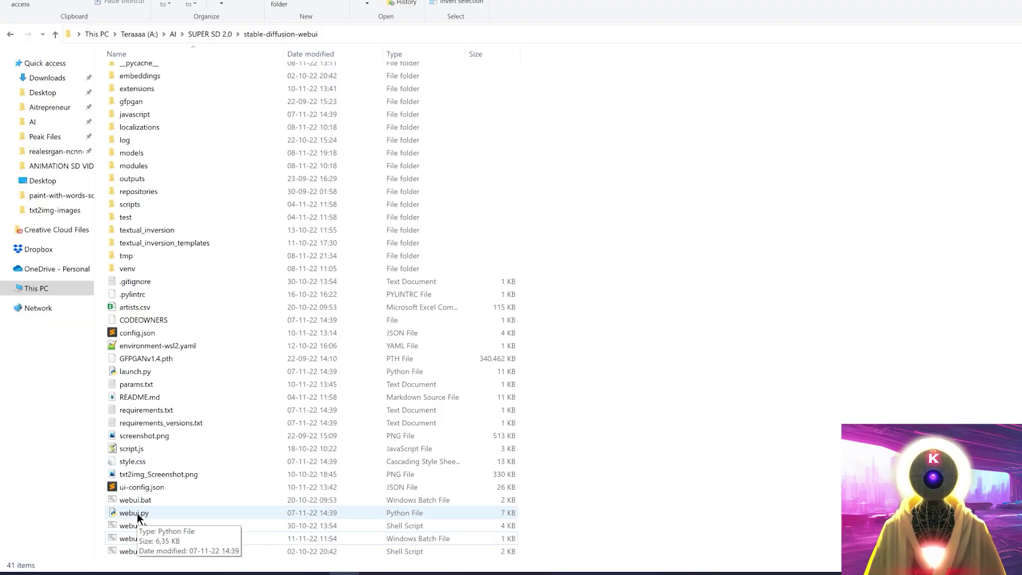
pyautogui.rightClick(136, 512)
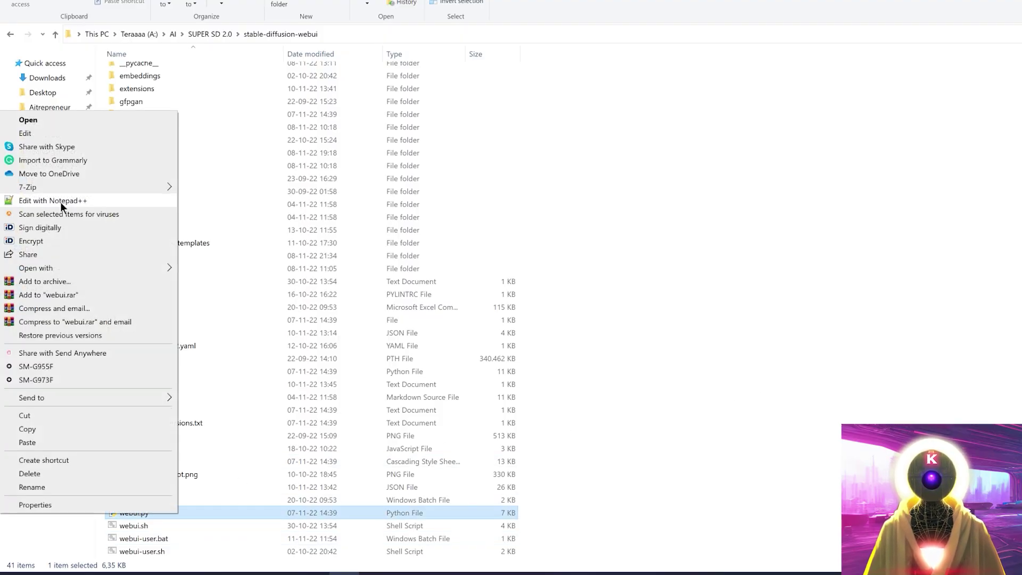
pyautogui.click(59, 203)
pyautogui.scroll(-7, 69, 202)
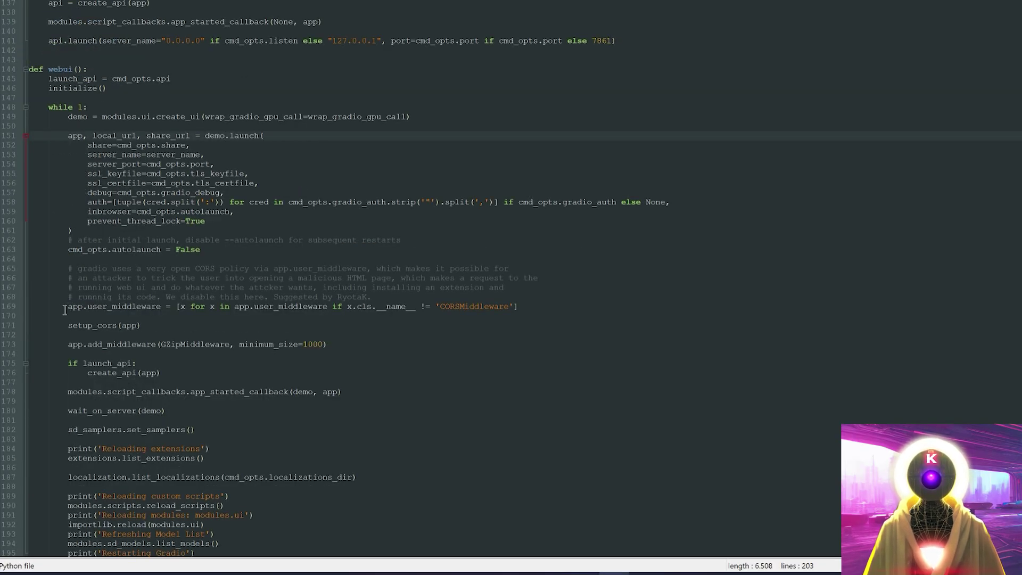
pyautogui.click(69, 308)
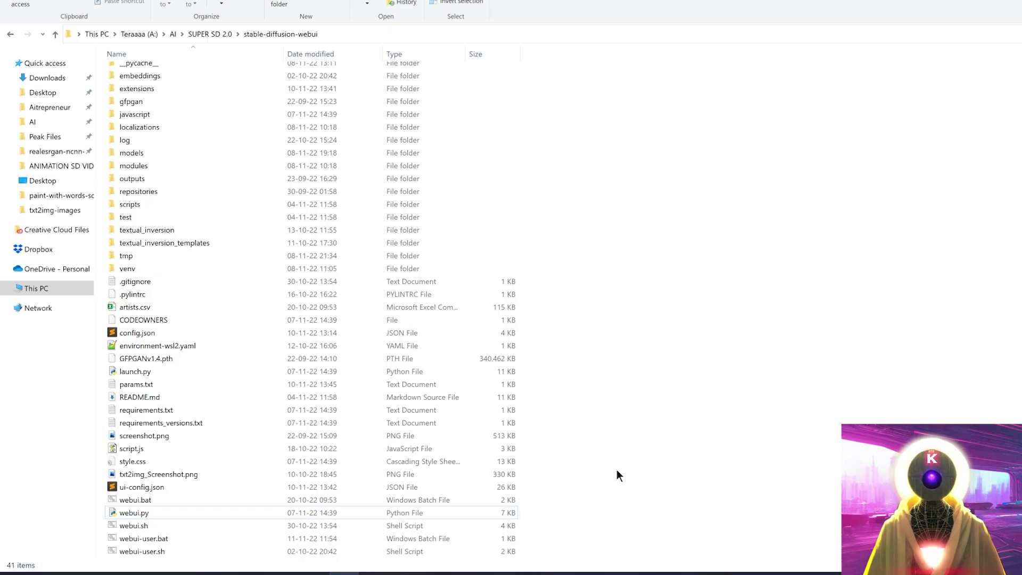
pyautogui.rightClick(127, 537)
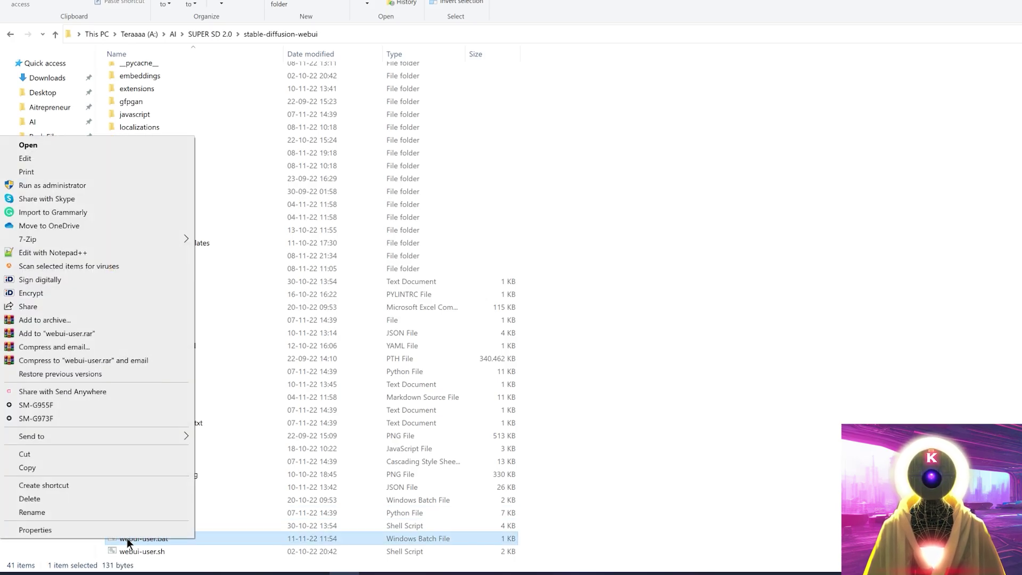
pyautogui.click(86, 252)
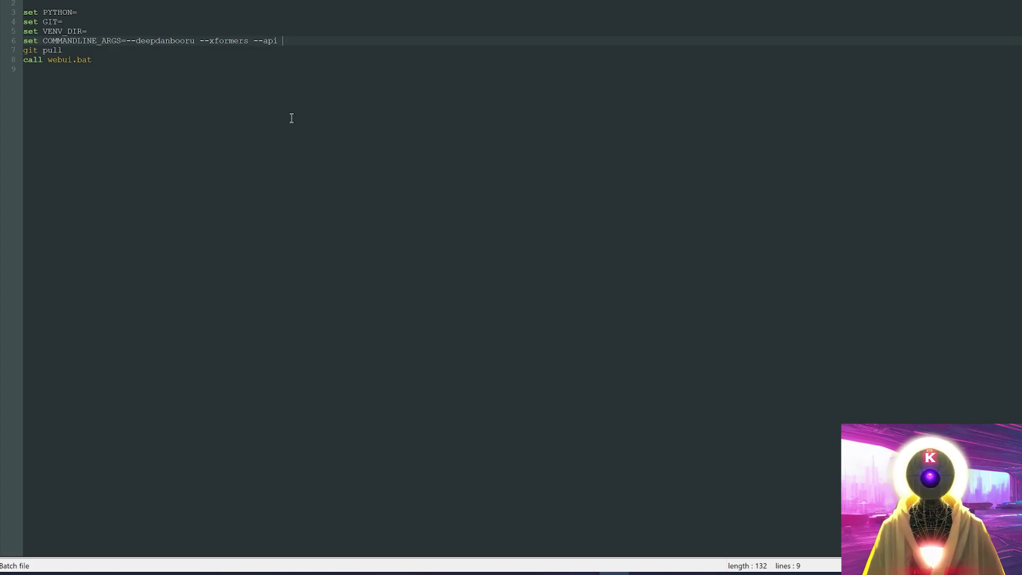
pyautogui.hotkey('ctrl', 'v')
pyautogui.doubleClick(326, 42)
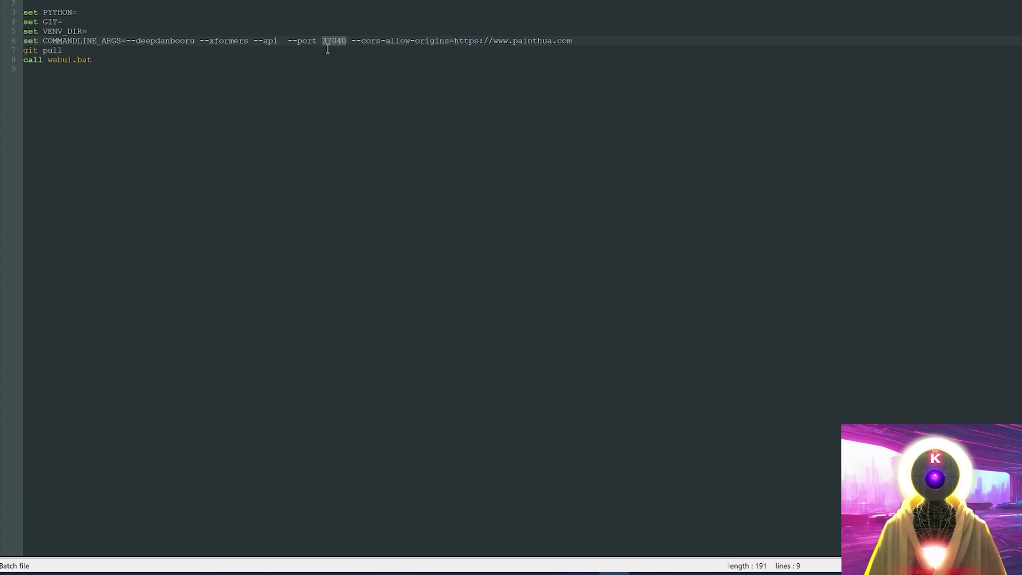
pyautogui.click(325, 49)
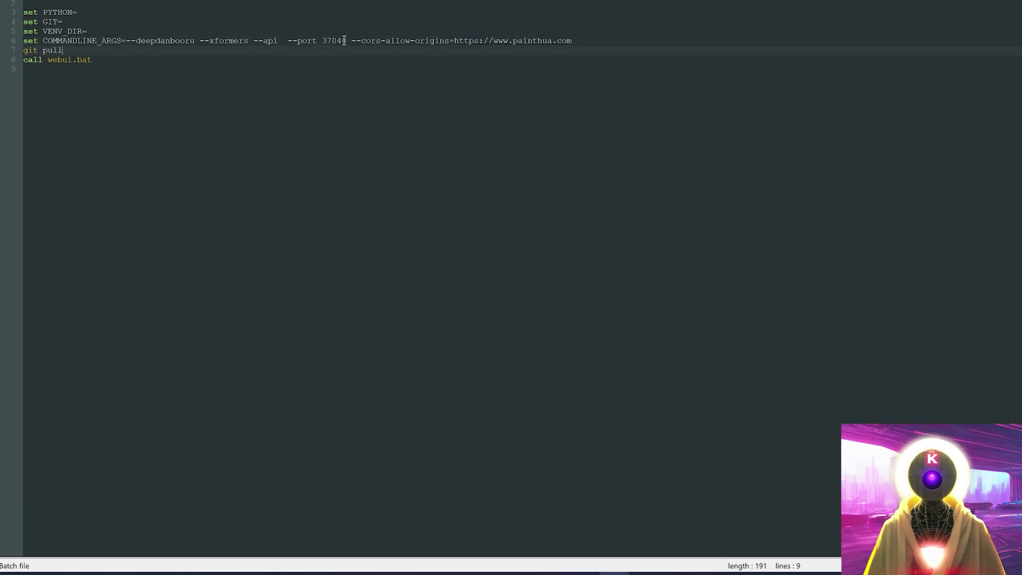
pyautogui.moveTo(352, 40); pyautogui.dragTo(577, 41)
pyautogui.click(578, 76)
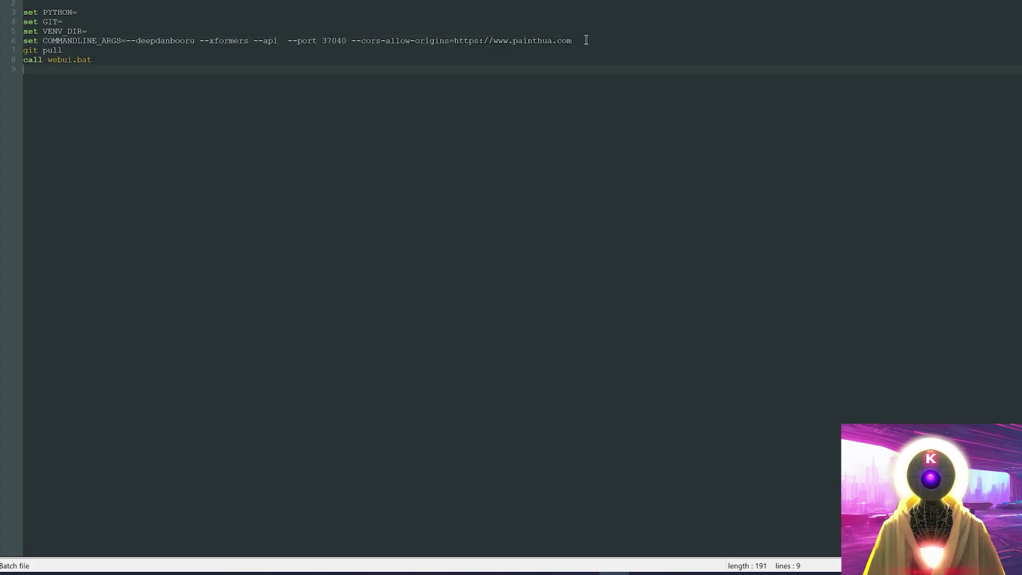
pyautogui.doubleClick(336, 41)
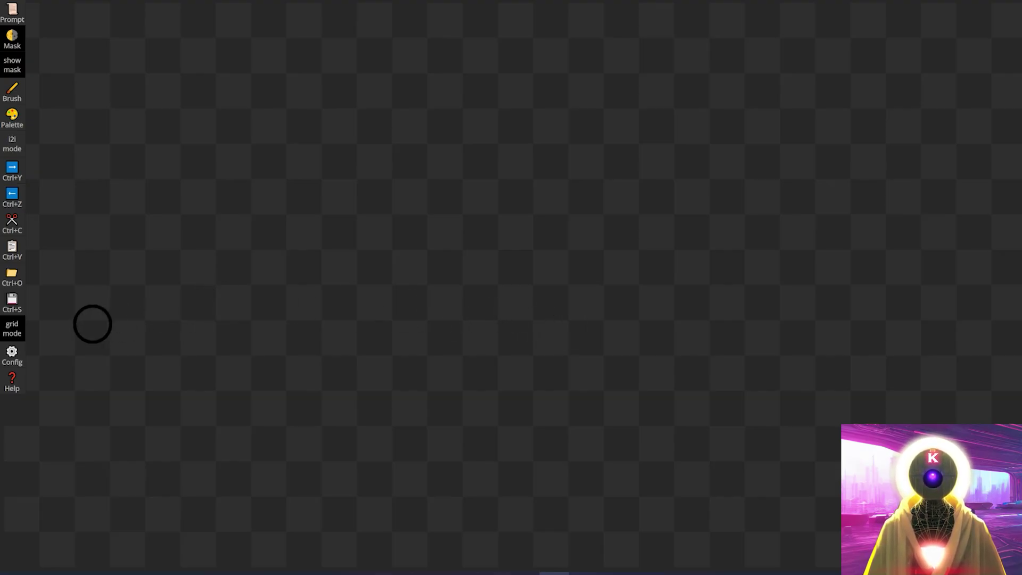
# - Set PaintHua's Config server address to 127.0.0.1:37040
pyautogui.click(12, 361)
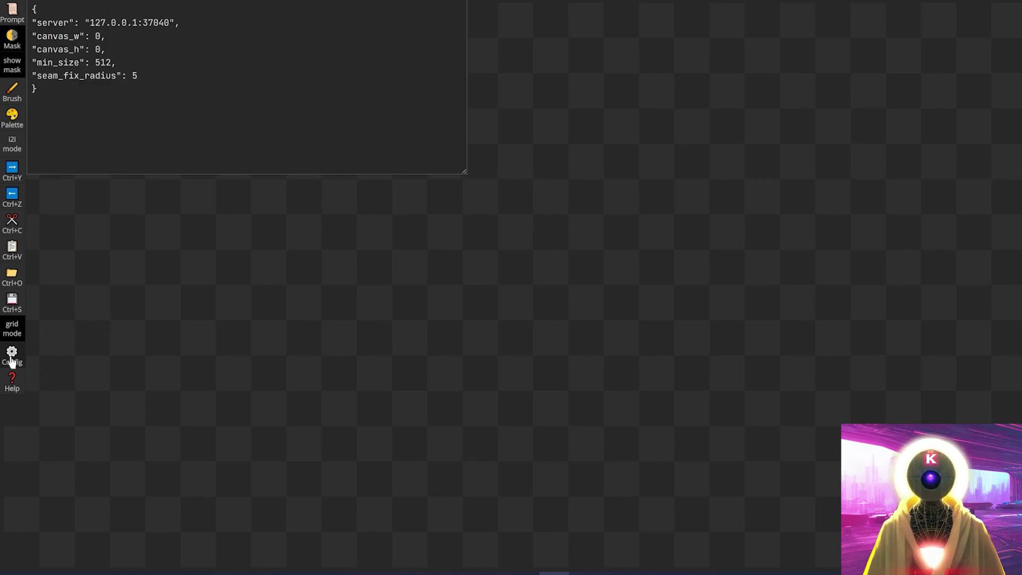
pyautogui.doubleClick(160, 24)
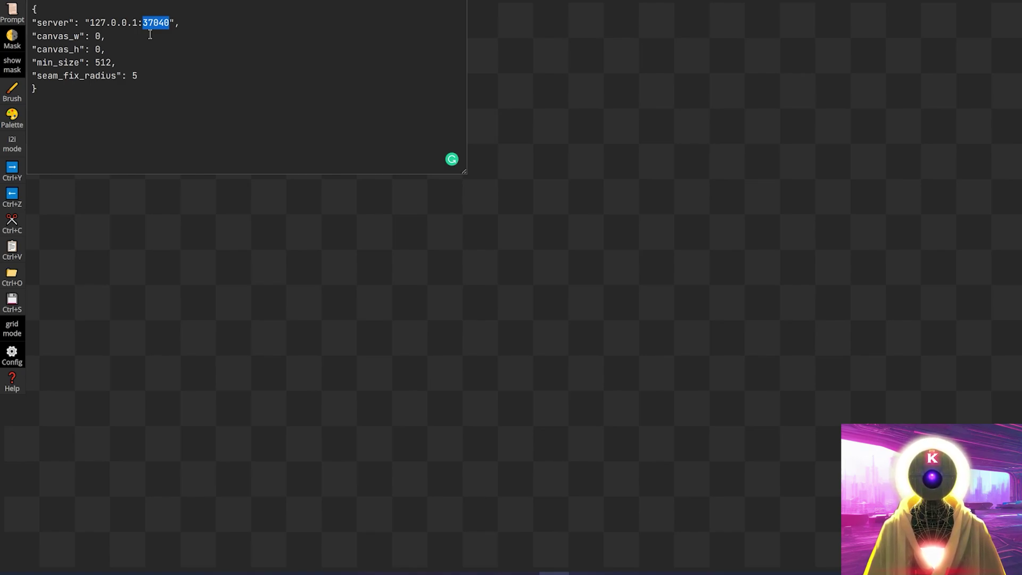
pyautogui.click(16, 360)
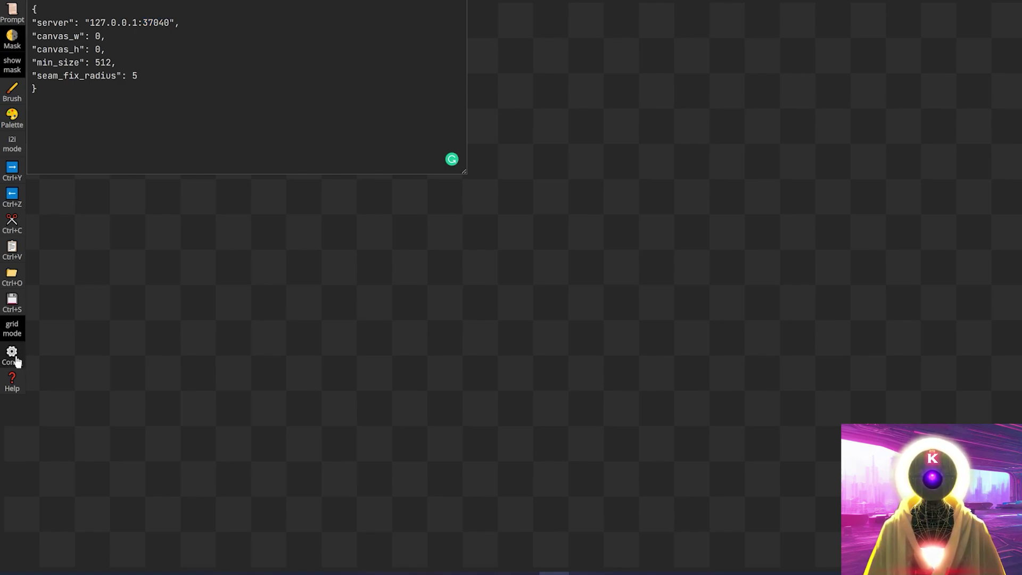
pyautogui.click(16, 360)
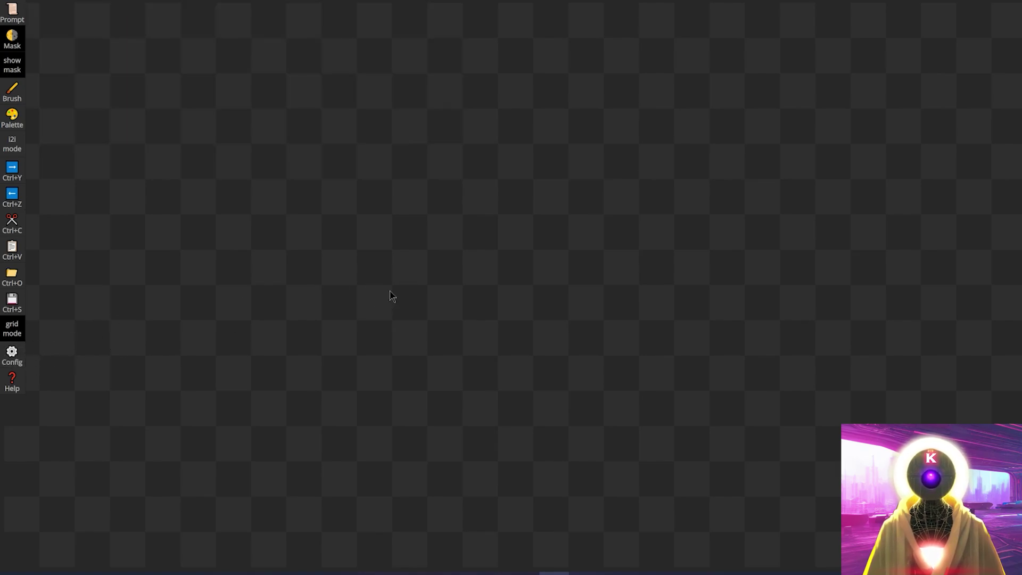
# - Reload the PaintHua page to apply the server setting and review the Help instructions
pyautogui.press('F5')
pyautogui.press('Return')
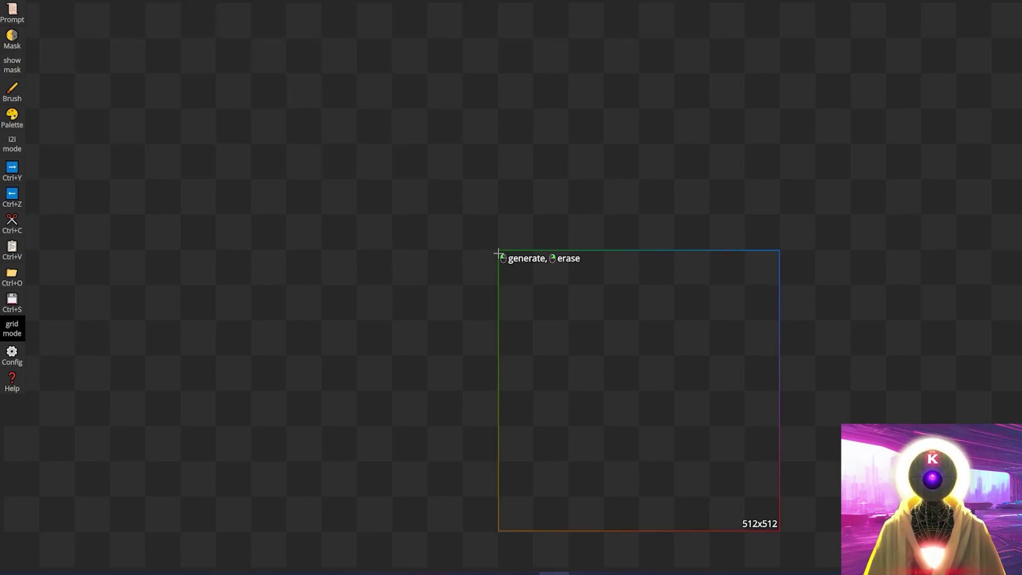
pyautogui.click(17, 388)
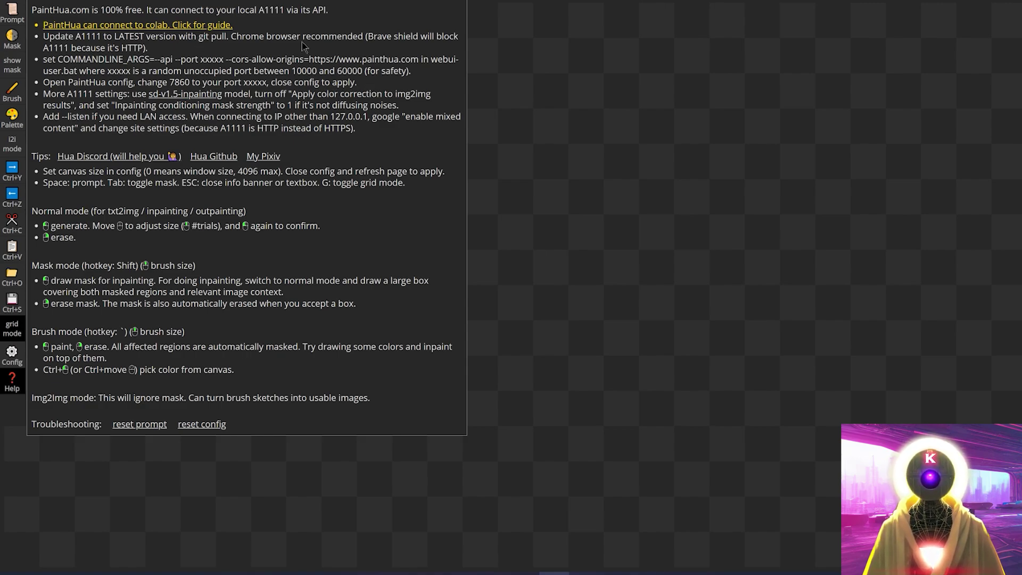
pyautogui.press('Escape')
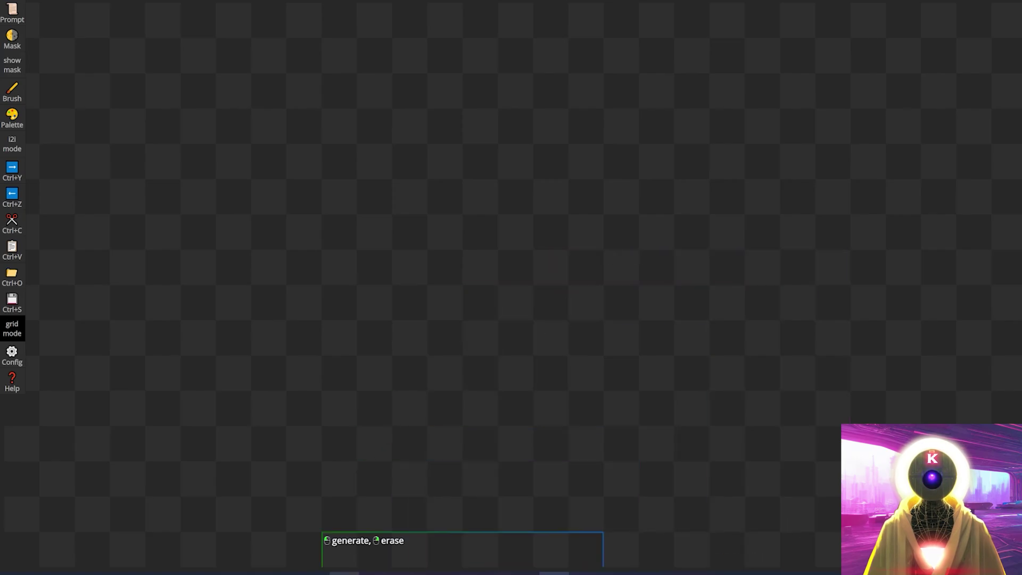
# - Run webui-user.bat from the stable-diffusion-webui folder and select the local URL in the console
pyautogui.click(302, 562)
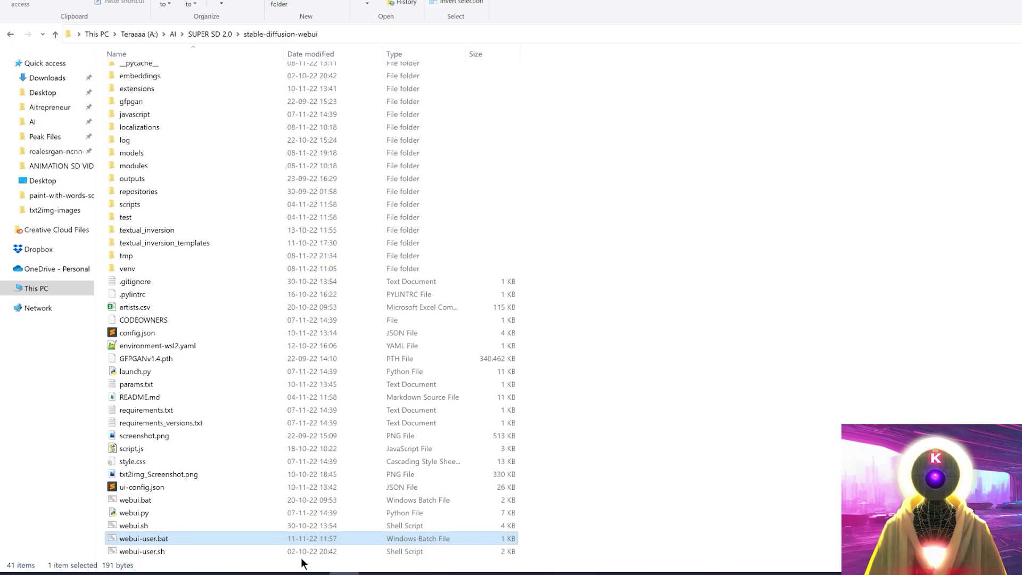
pyautogui.doubleClick(145, 540)
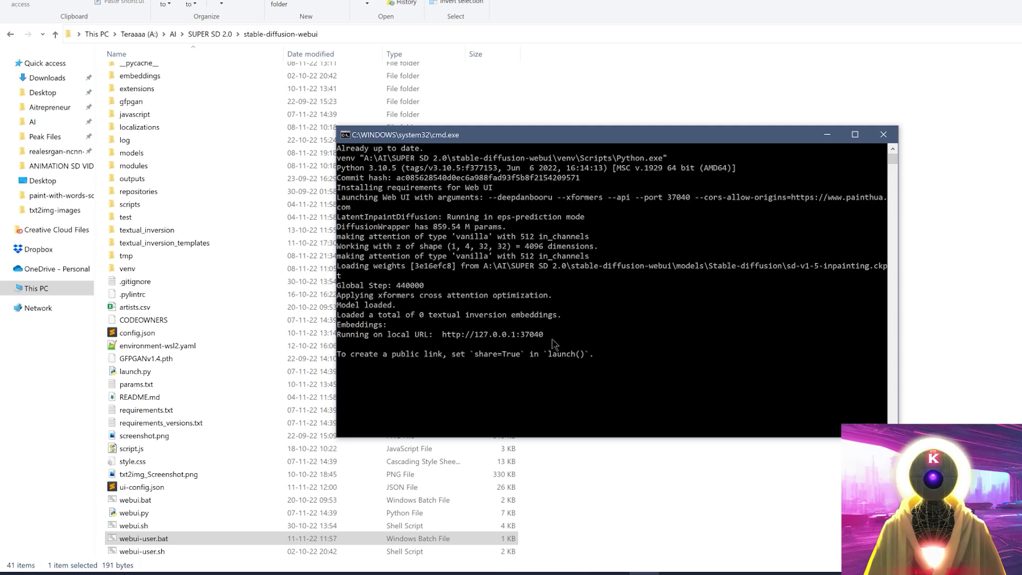
pyautogui.moveTo(551, 340); pyautogui.dragTo(439, 337)
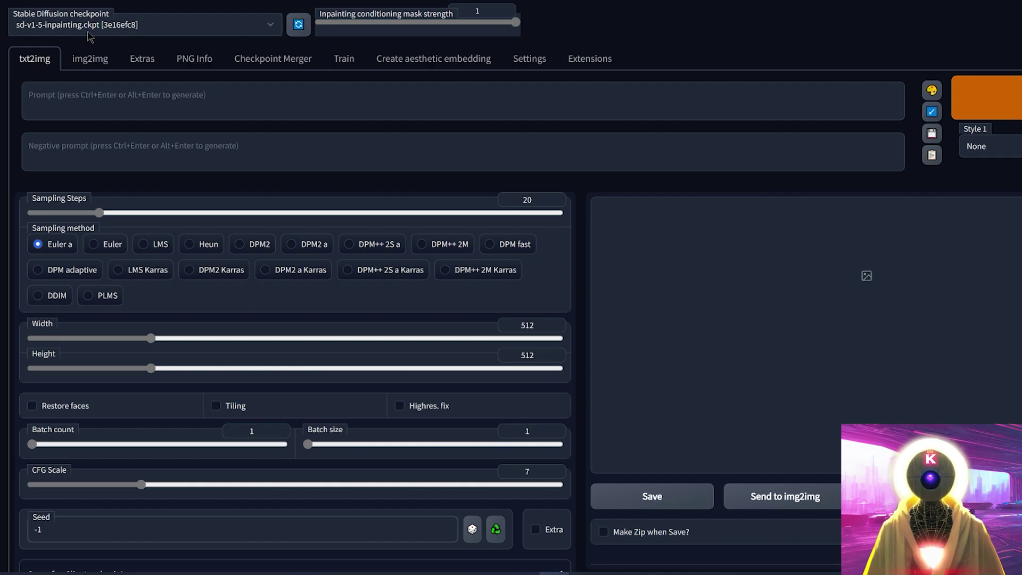
# - Check the Inpainting conditioning mask strength tooltip in the Stable Diffusion web UI
pyautogui.moveTo(454, 19)
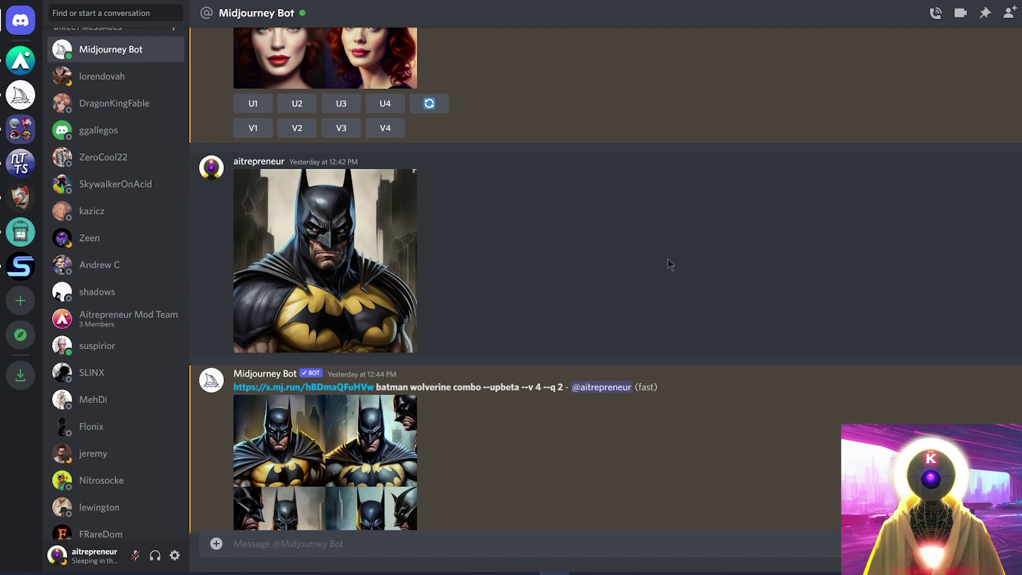
# - Copy the enlarged Batman portrait from the Midjourney Bot chat to the clipboard
pyautogui.click(368, 245)
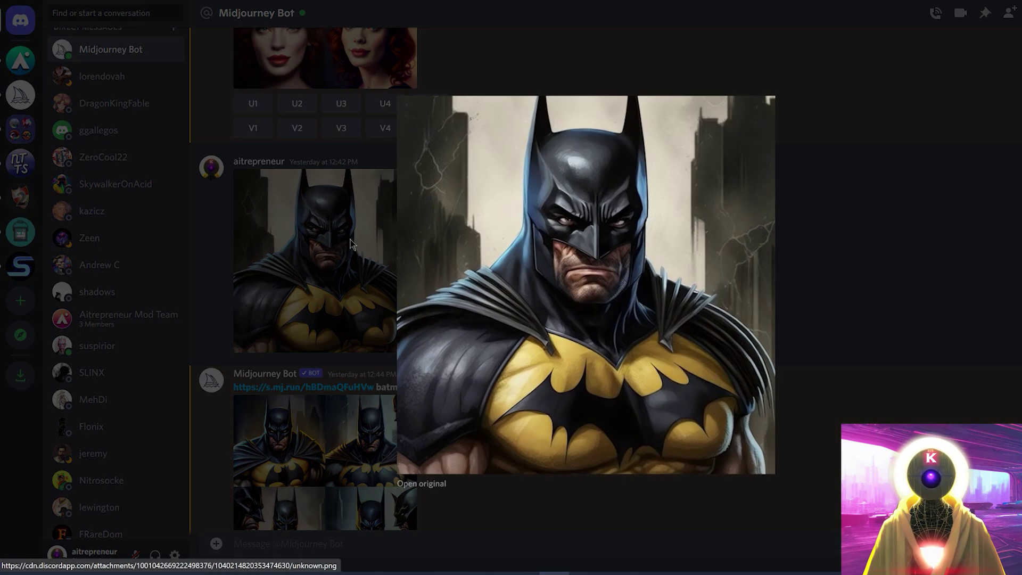
pyautogui.rightClick(563, 237)
pyautogui.click(617, 289)
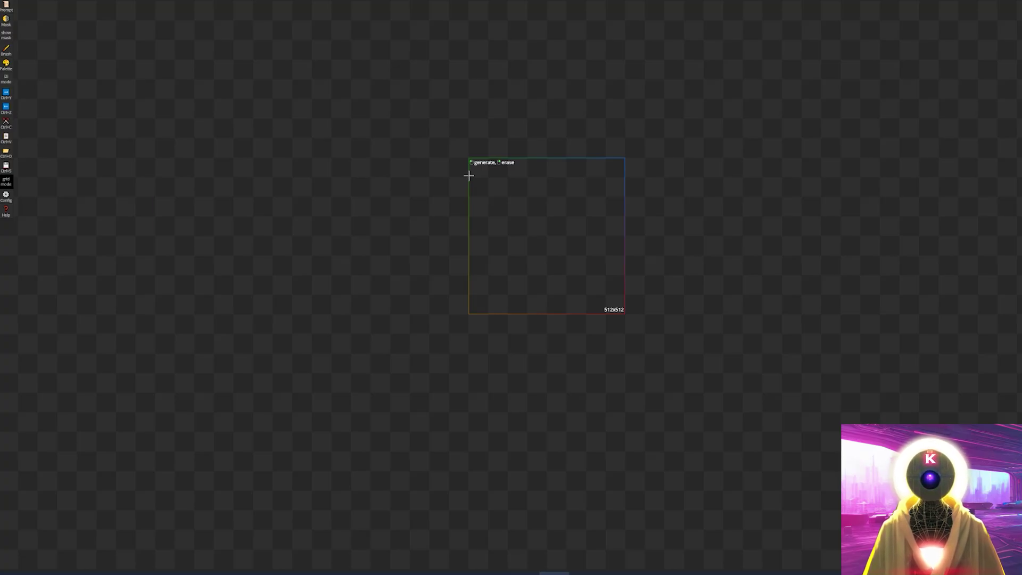
# - Paste the Batman portrait onto the canvas and replace the prompt with 'dark gotham city'
pyautogui.click(7, 140)
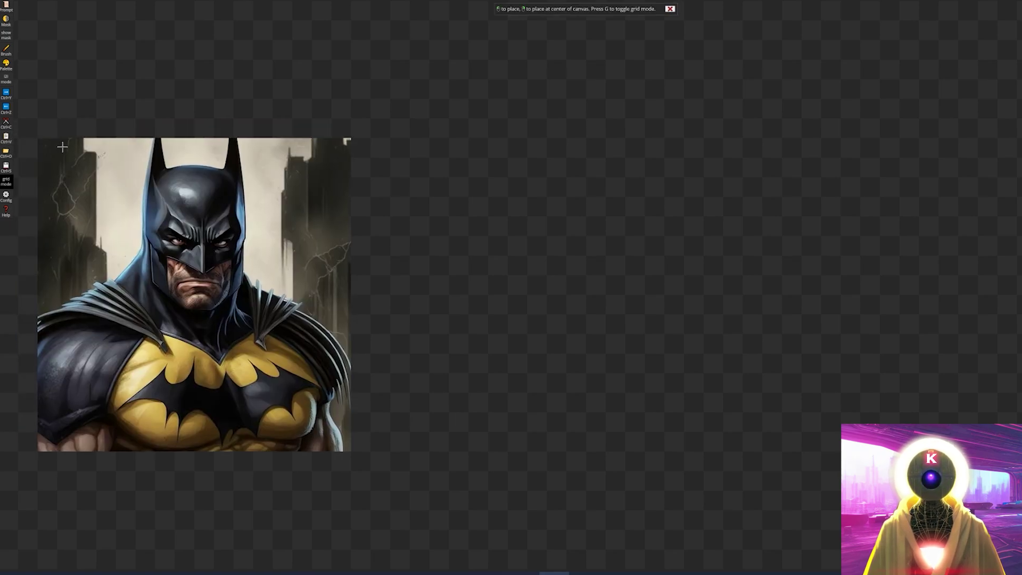
pyautogui.click(437, 85)
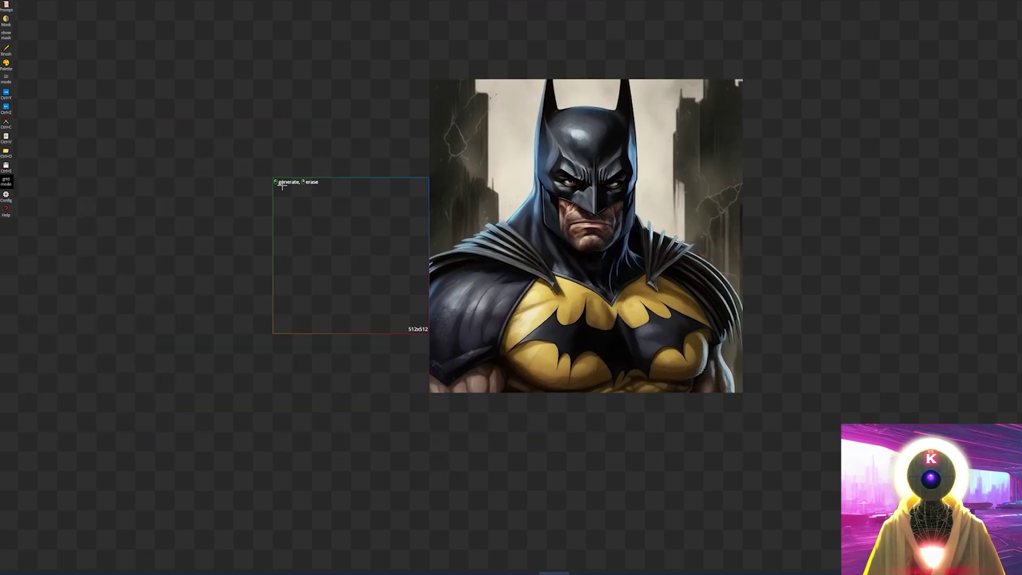
pyautogui.click(6, 6)
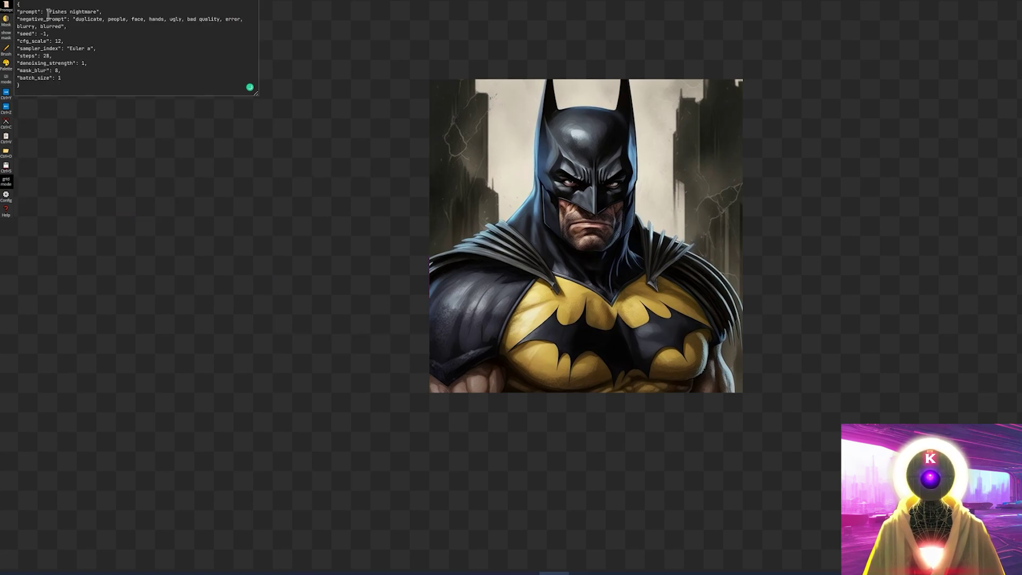
pyautogui.moveTo(49, 12); pyautogui.dragTo(96, 11)
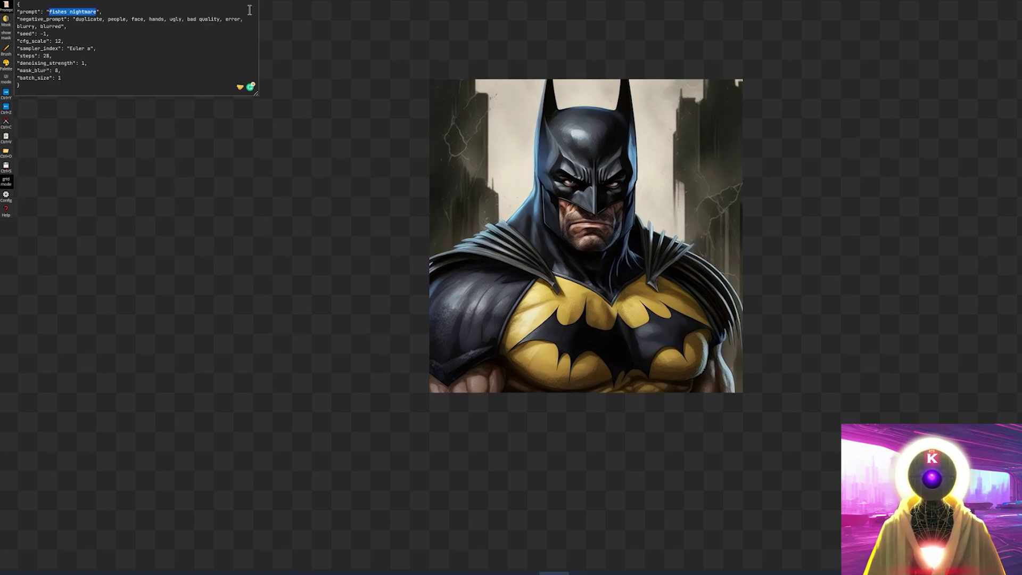
pyautogui.write('dark gotham city')
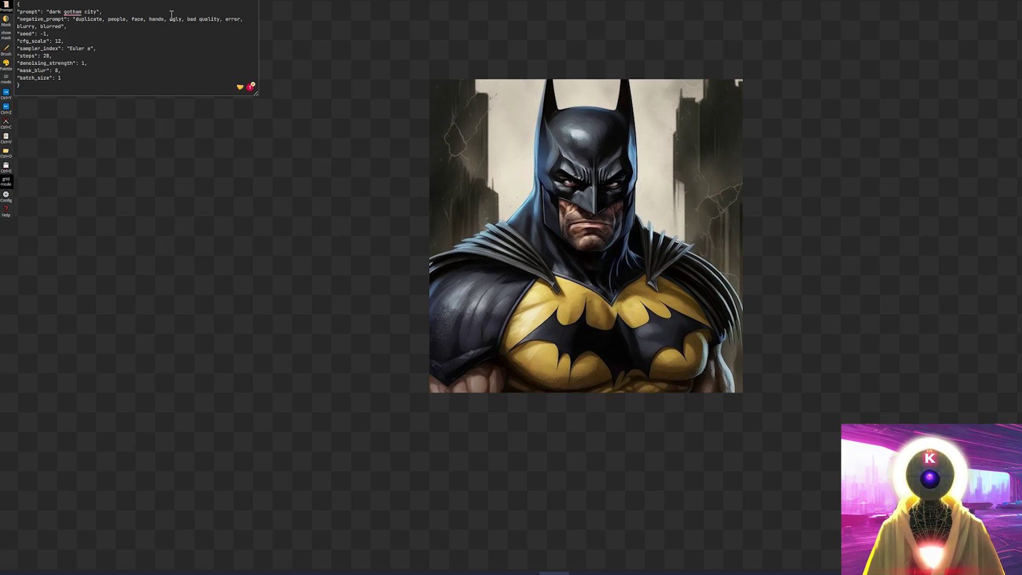
# - Place a 1600x768 generation area across the portrait's top half
pyautogui.click(236, 14)
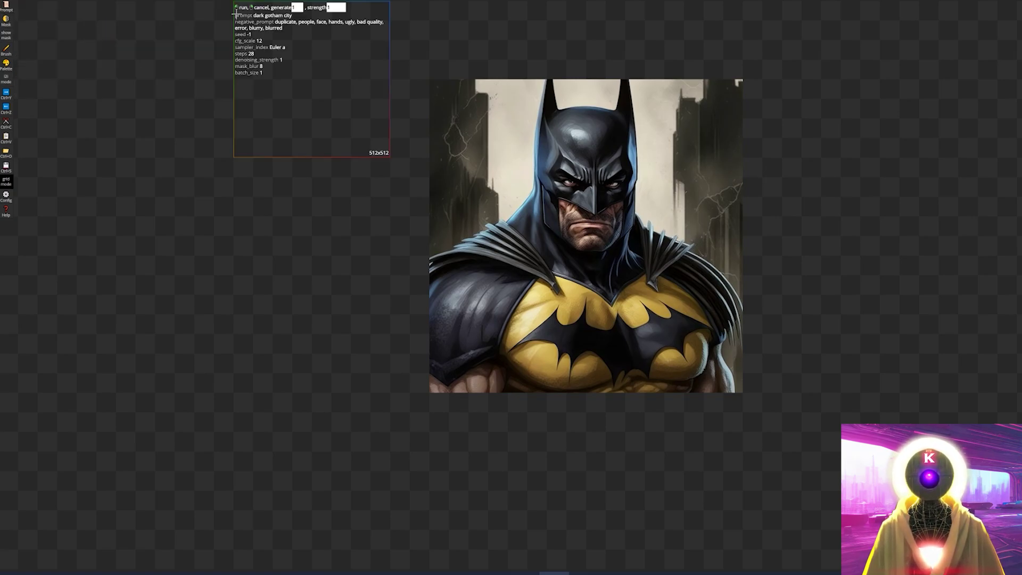
pyautogui.moveTo(236, 13); pyautogui.dragTo(353, 27)
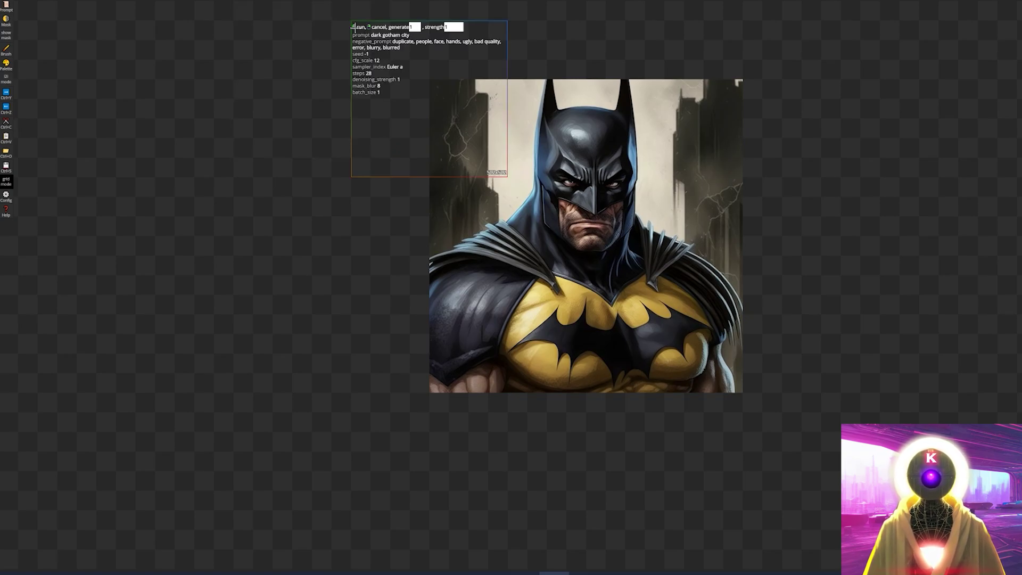
pyautogui.moveTo(506, 174); pyautogui.dragTo(813, 248)
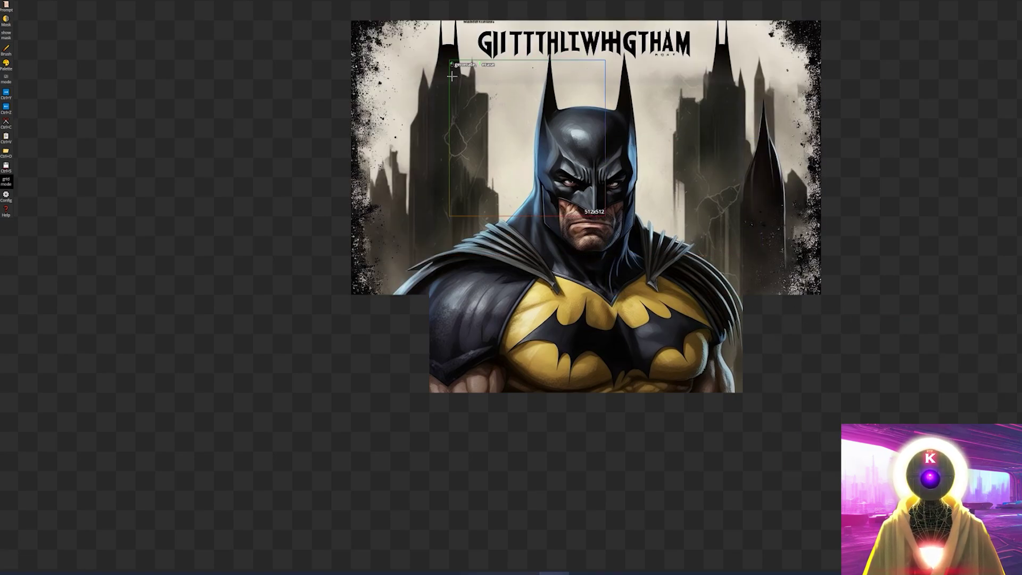
# - Paint an inpainting mask over the garbled title lettering at the top
pyautogui.click(6, 20)
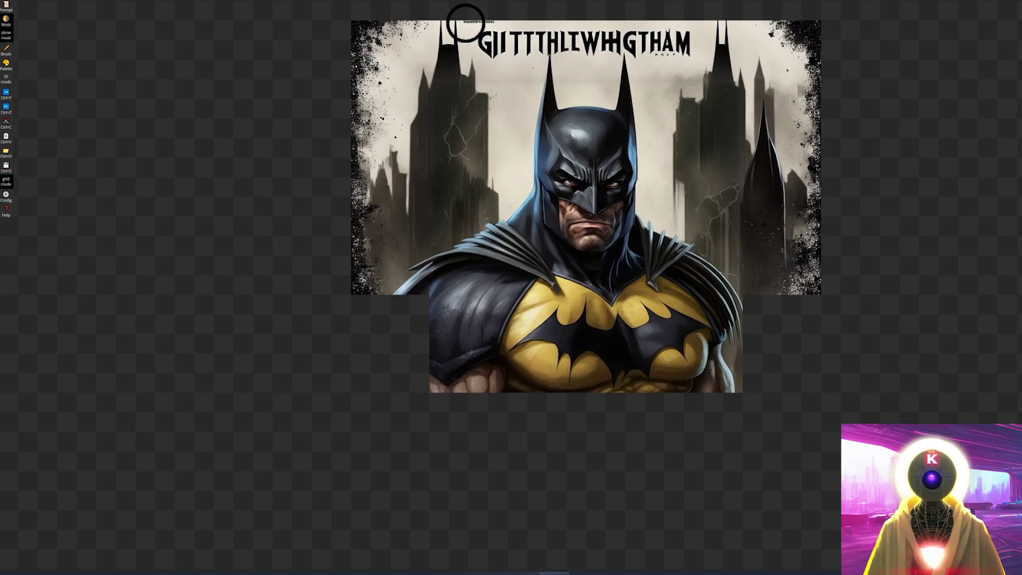
pyautogui.moveTo(474, 23)
pyautogui.mouseDown()
pyautogui.moveTo(504, 52)
pyautogui.moveTo(684, 45)
pyautogui.mouseUp()
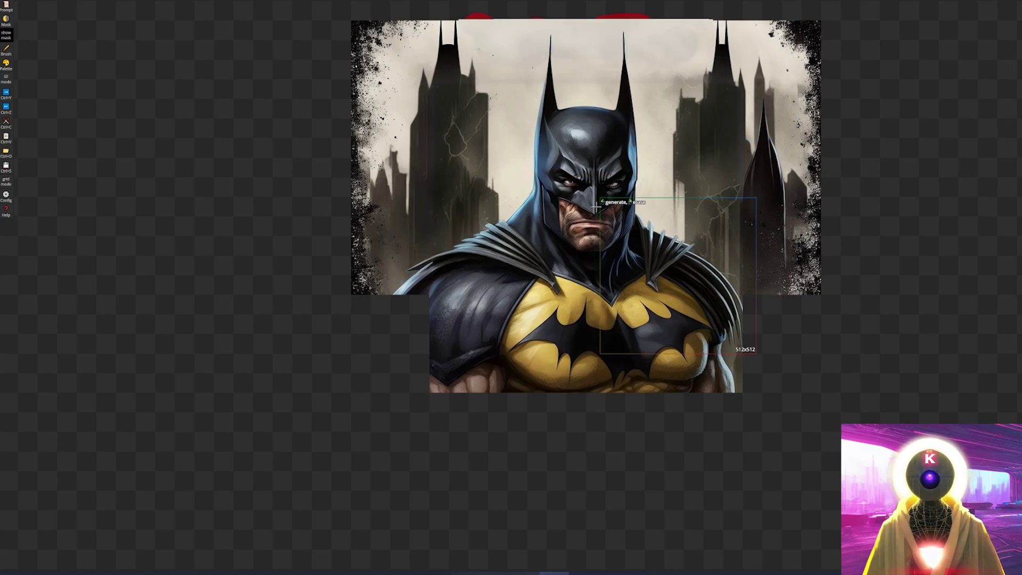